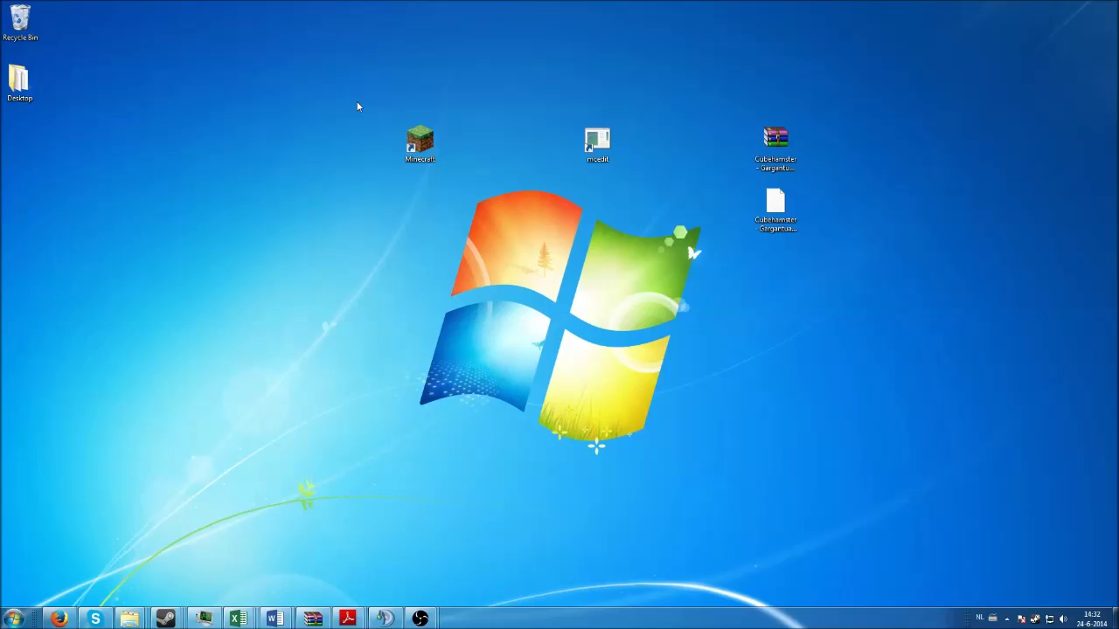
- Launch Minecraft from the desktop, allow the unverified file to run, and open the current launcher profile for editing
left_click(420, 135)
double_click(420, 137)
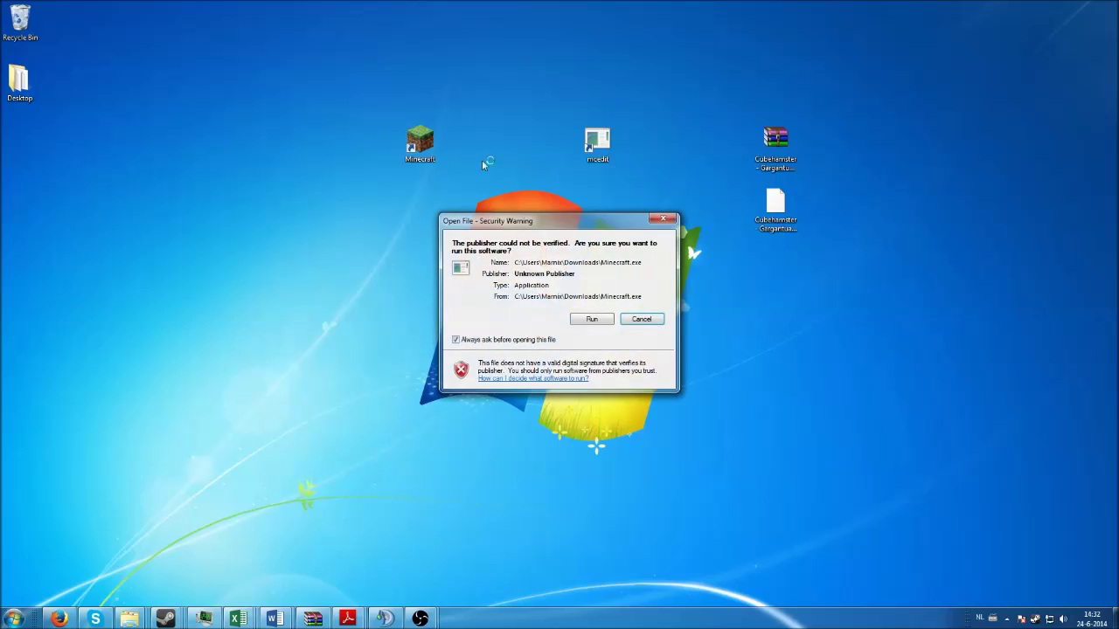
left_click(587, 319)
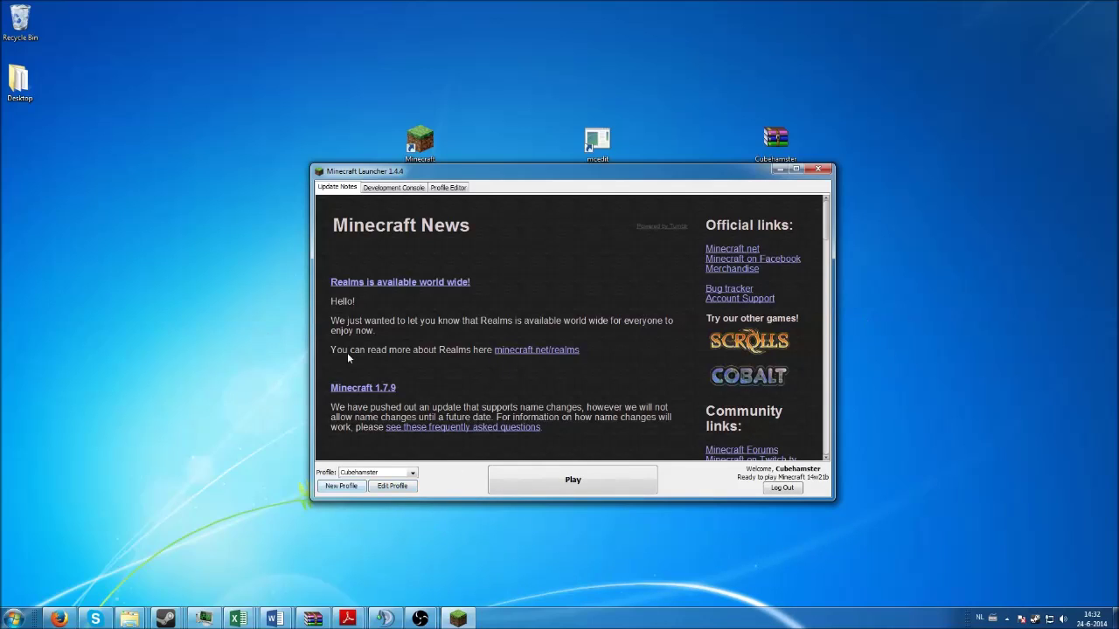
left_click(395, 487)
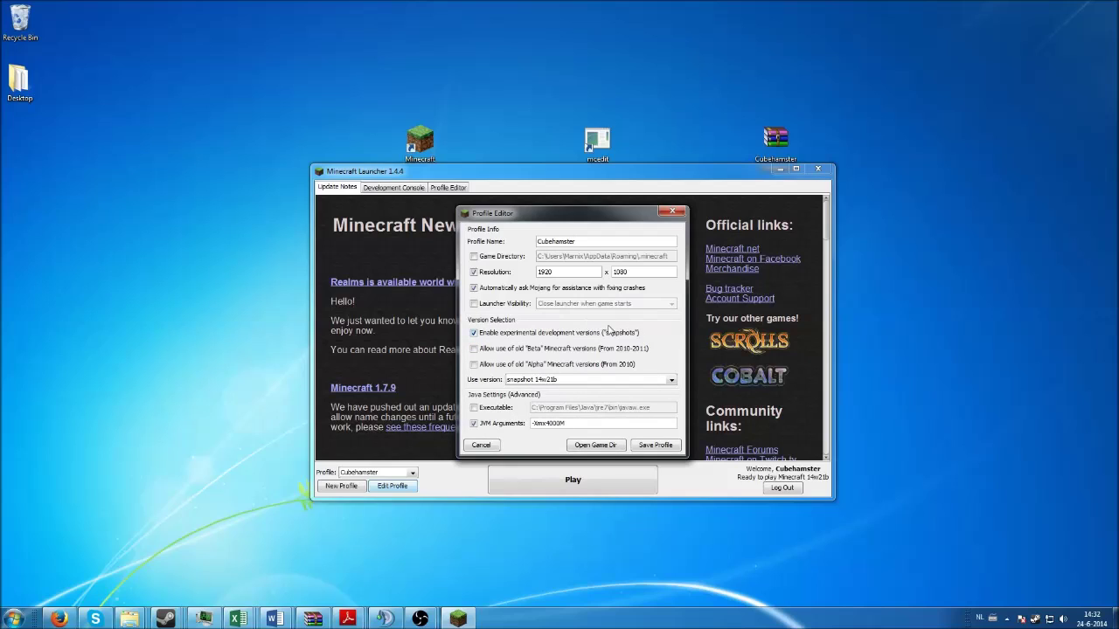
- Browse the available snapshots, turn off experimental development versions, and list the release versions
left_click(671, 380)
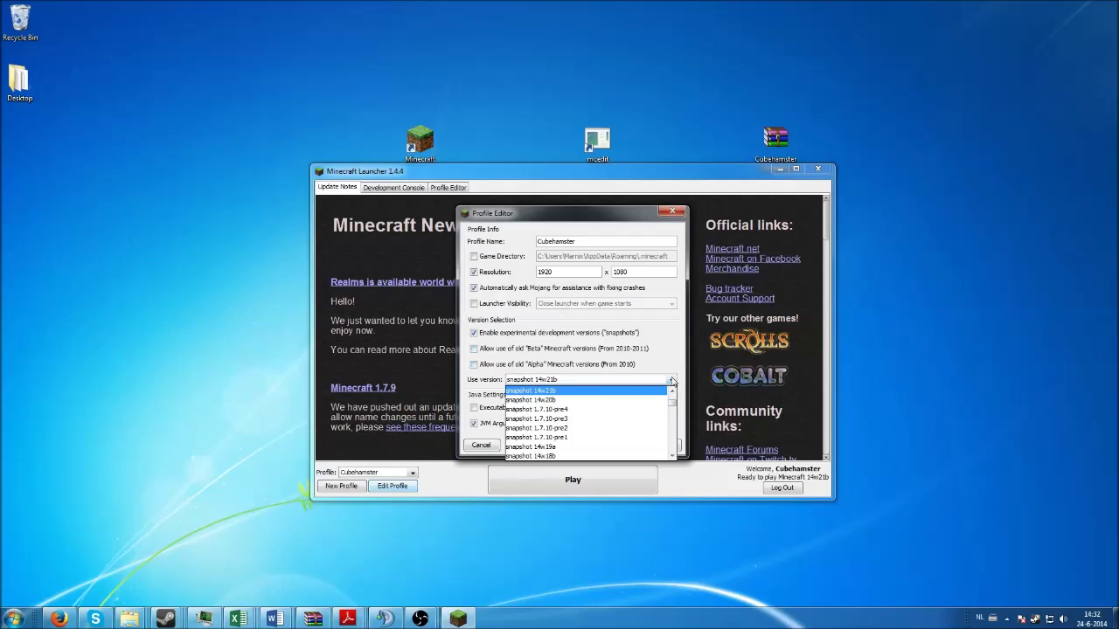
scroll(607, 417, "up", 3)
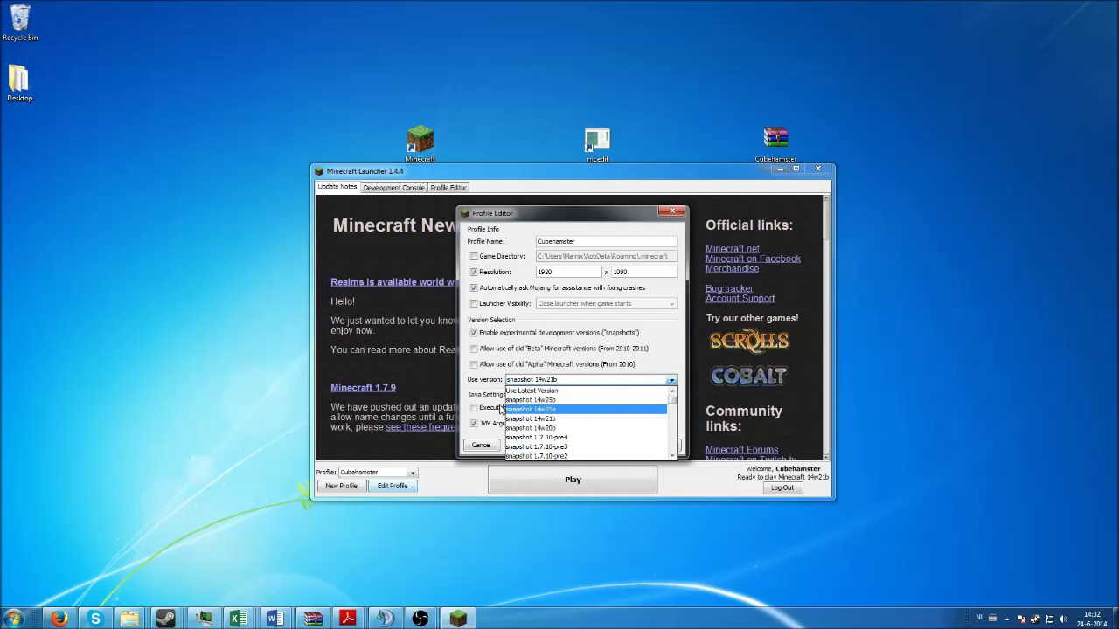
left_click(474, 333)
left_click(475, 333)
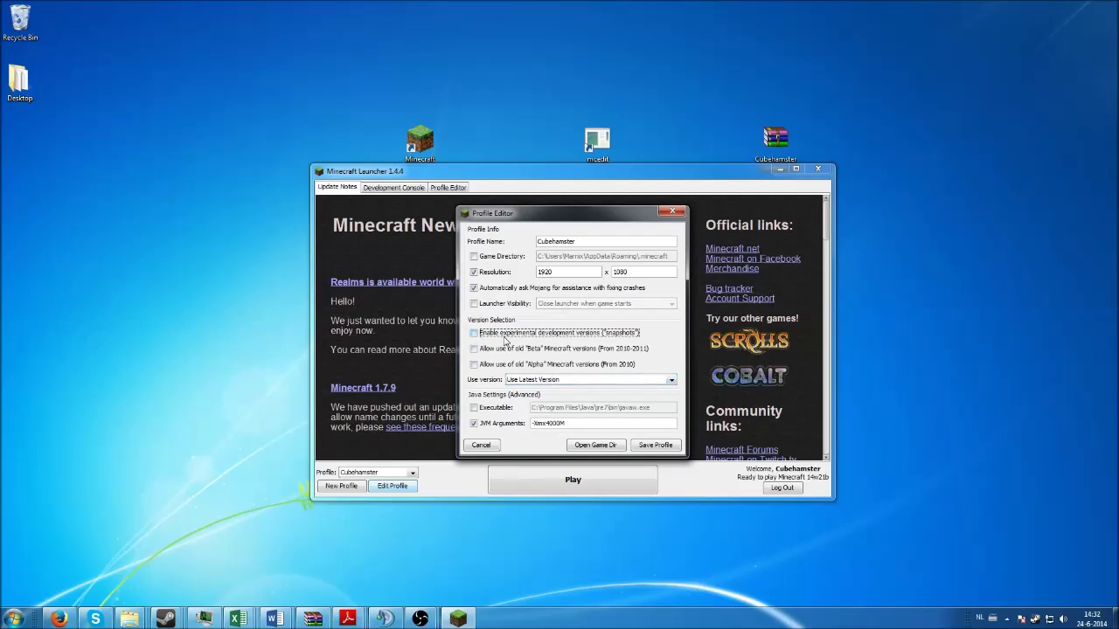
left_click(598, 381)
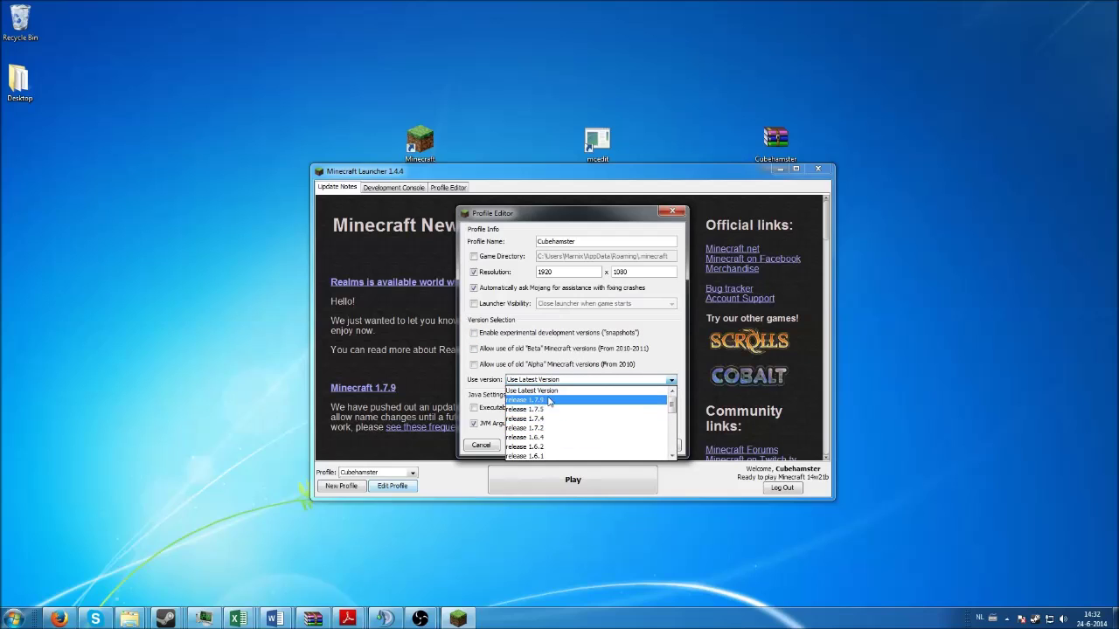
- Enable experimental development versions, set the profile's version to snapshot 14w21b, and save the profile
left_click(474, 335)
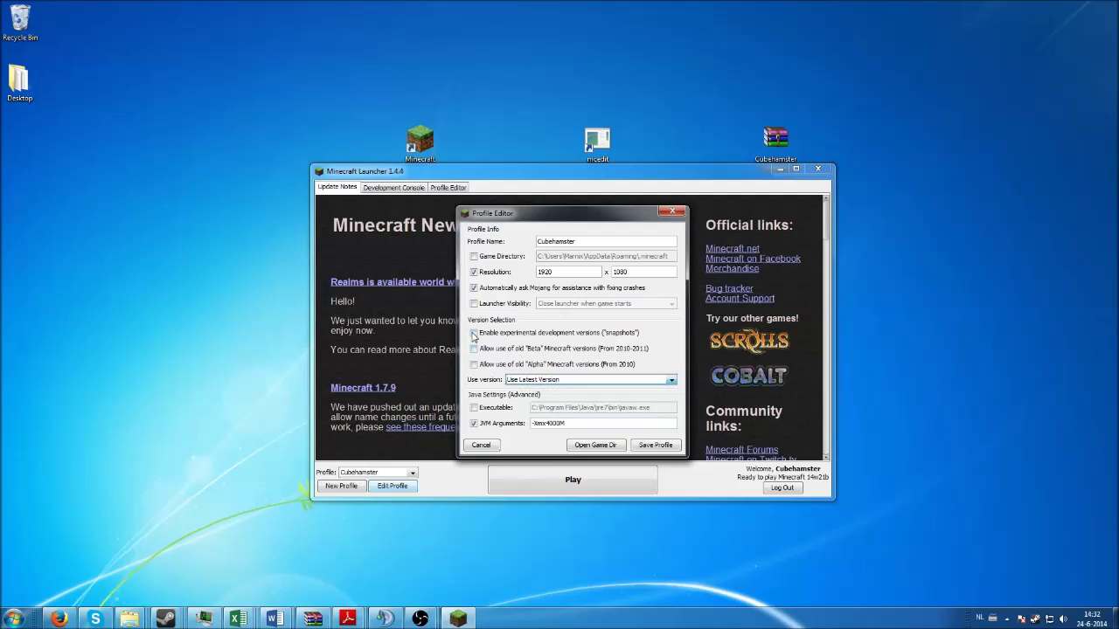
left_click(472, 336)
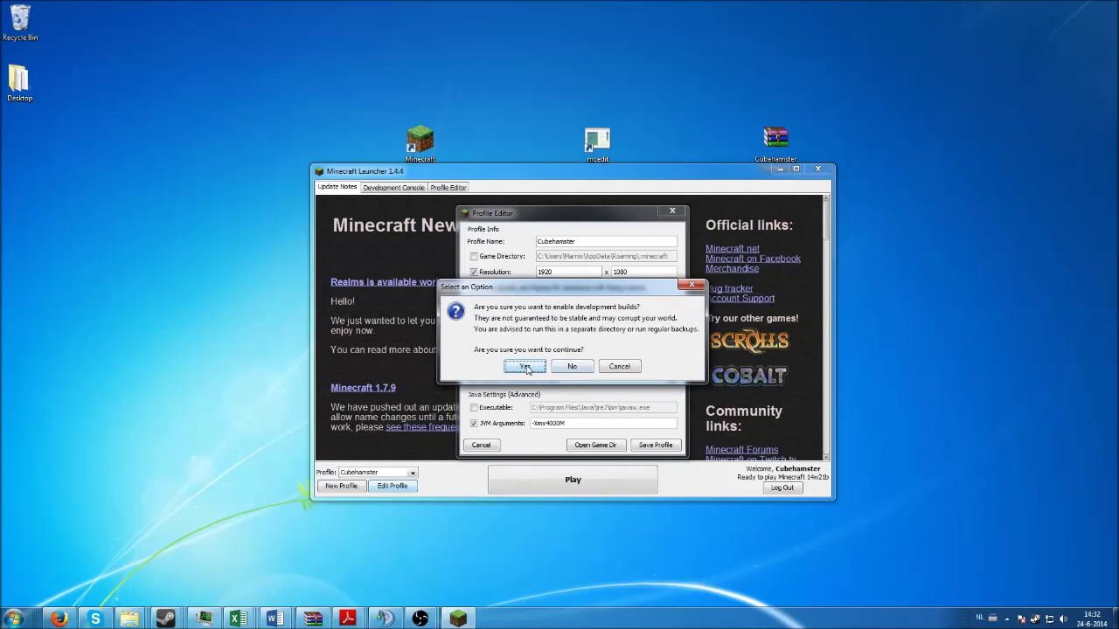
left_click(523, 368)
left_click(580, 381)
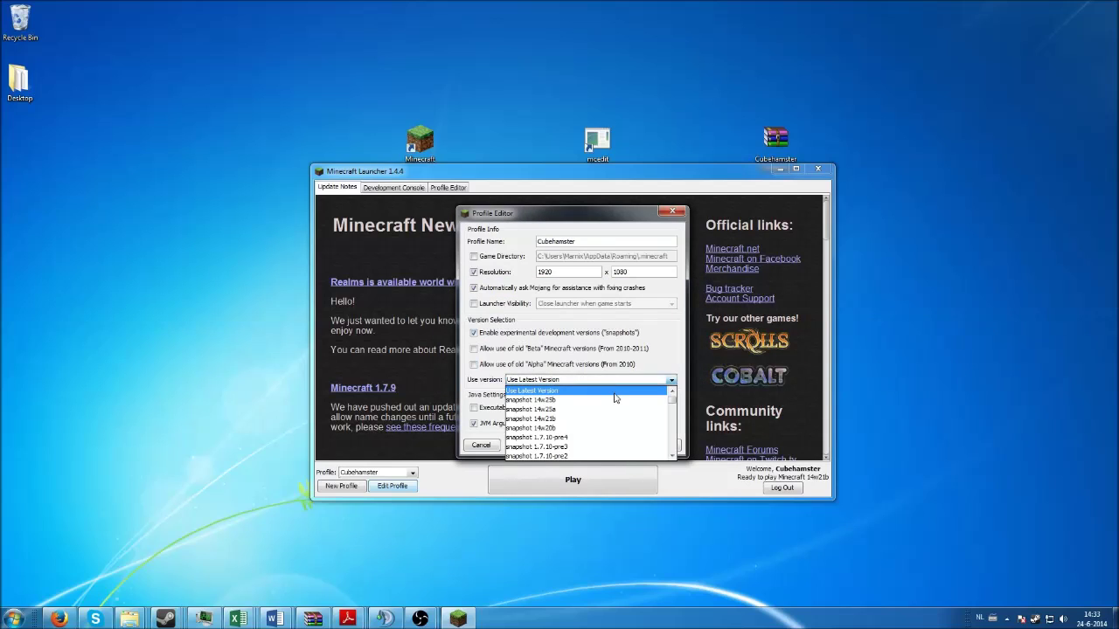
left_click(552, 419)
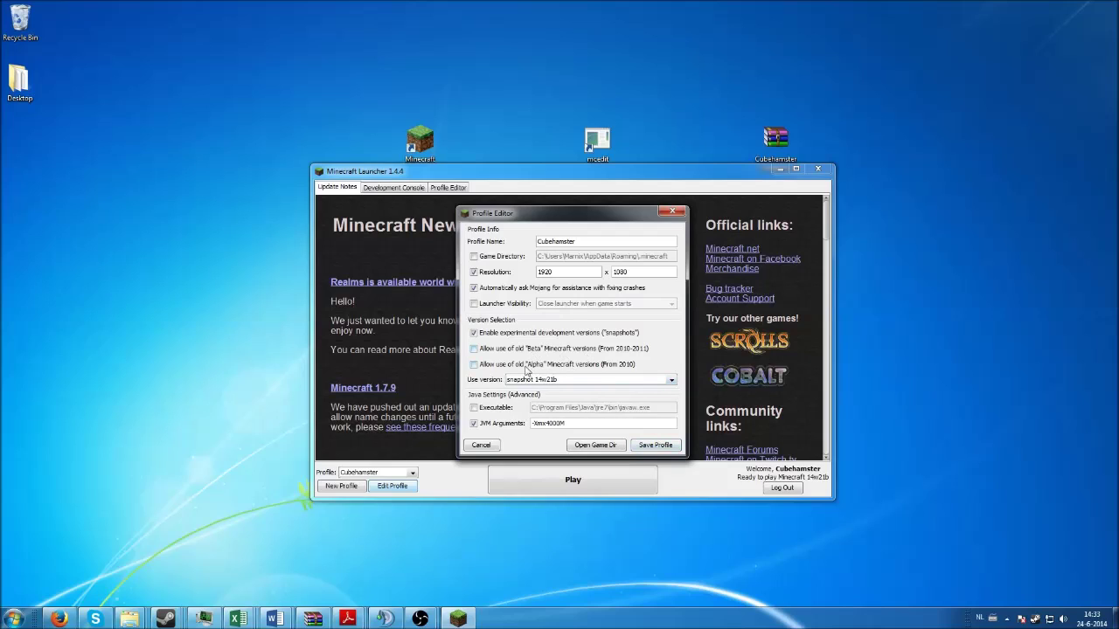
left_click(653, 445)
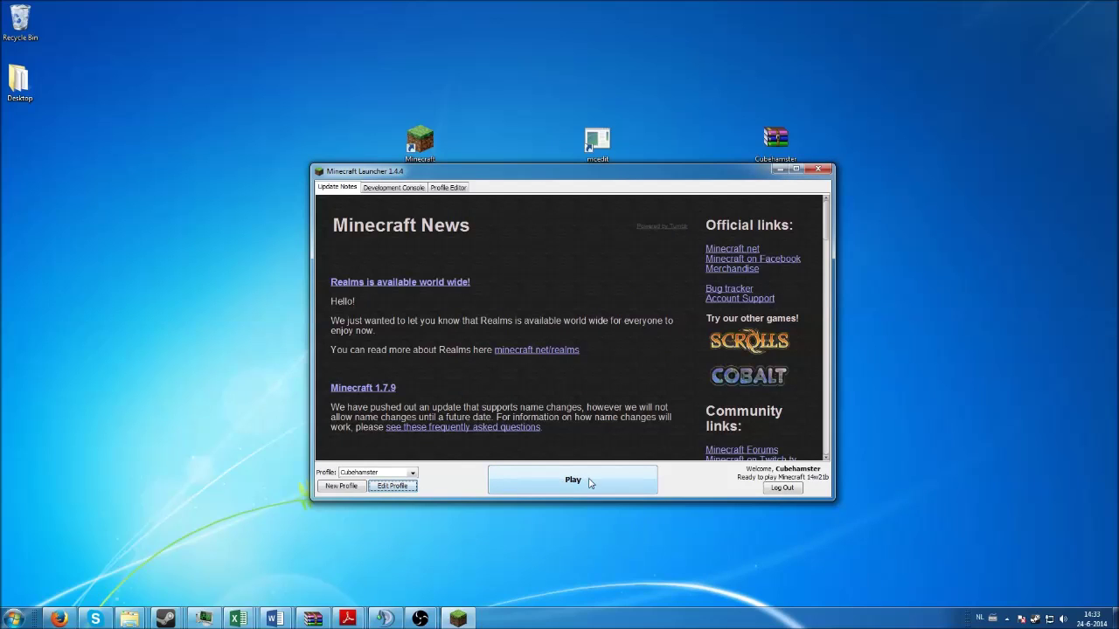
- Start the game with the saved profile and quit it from the title screen
left_click(584, 482)
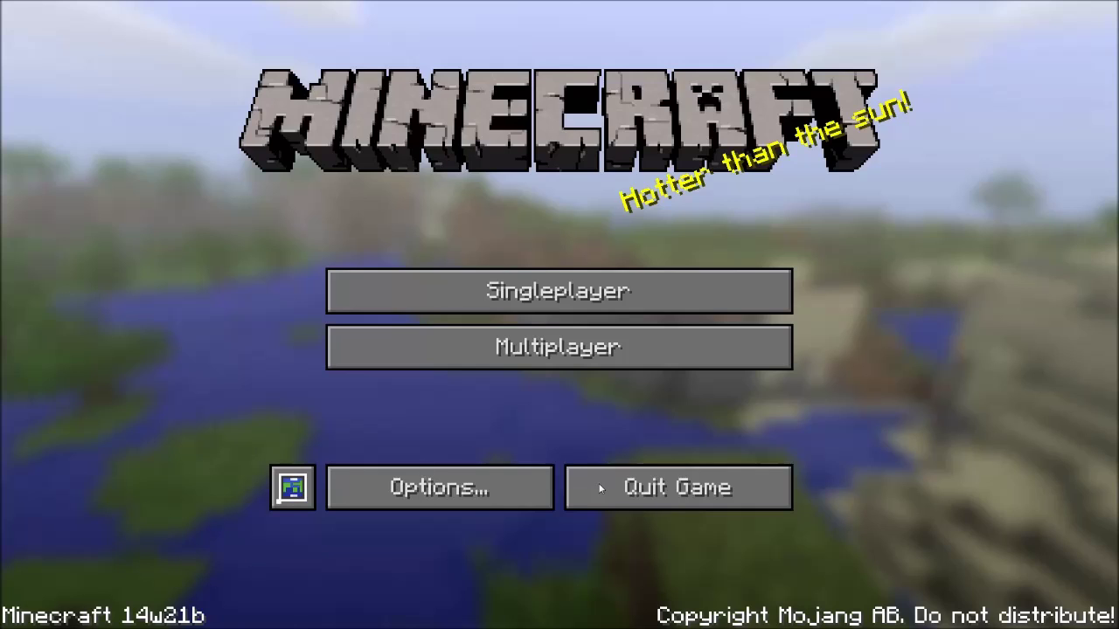
left_click(671, 481)
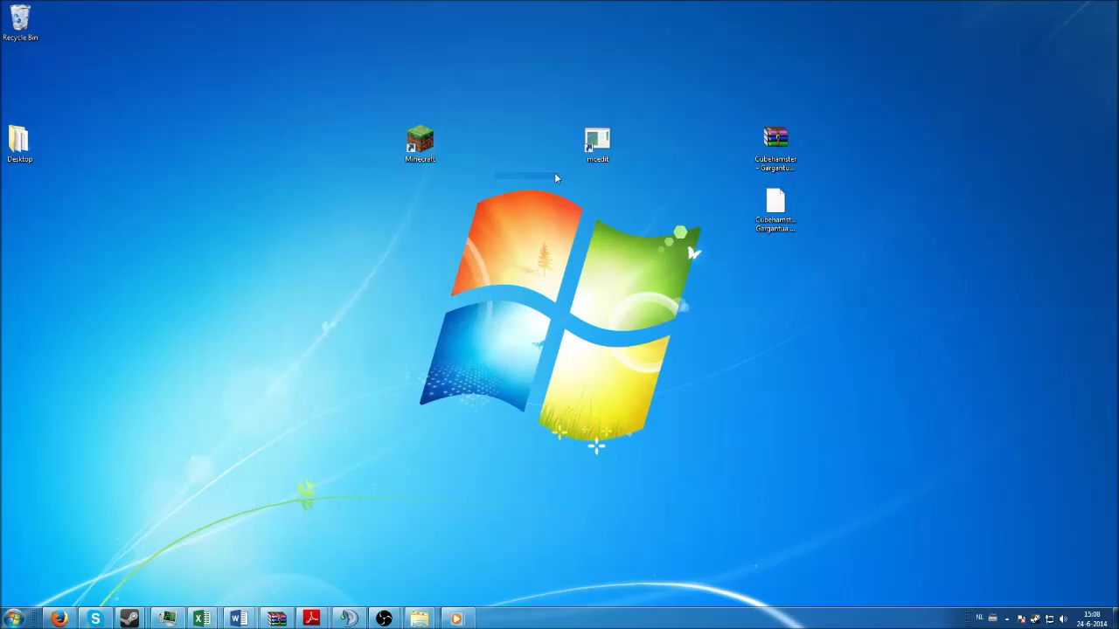
- Search the computer for "mce" and move Cubehamster- Gargantua CTS.schematic from the desktop into the MCEdit-schematics folder
left_click_drag(554, 179, 706, 109)
left_click(700, 157)
left_click(779, 204)
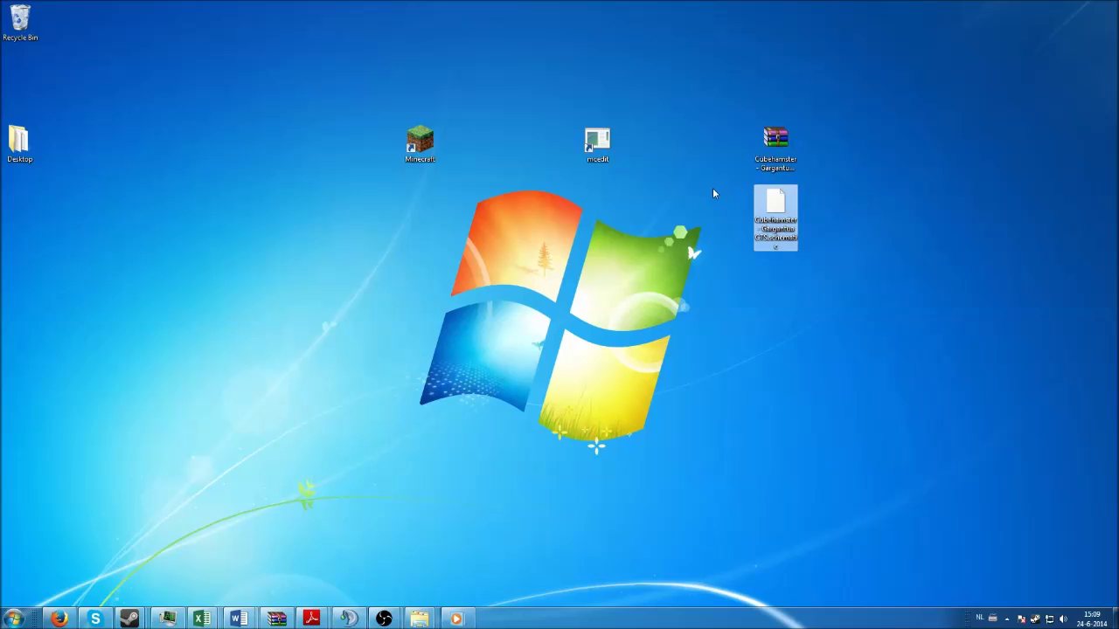
left_click(16, 618)
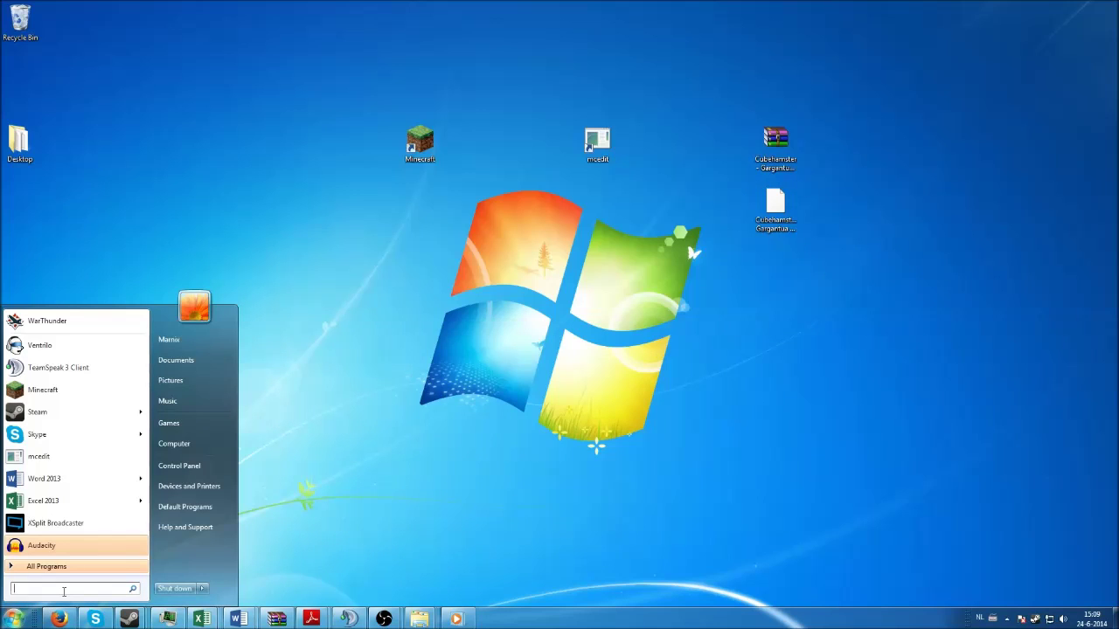
type("mce")
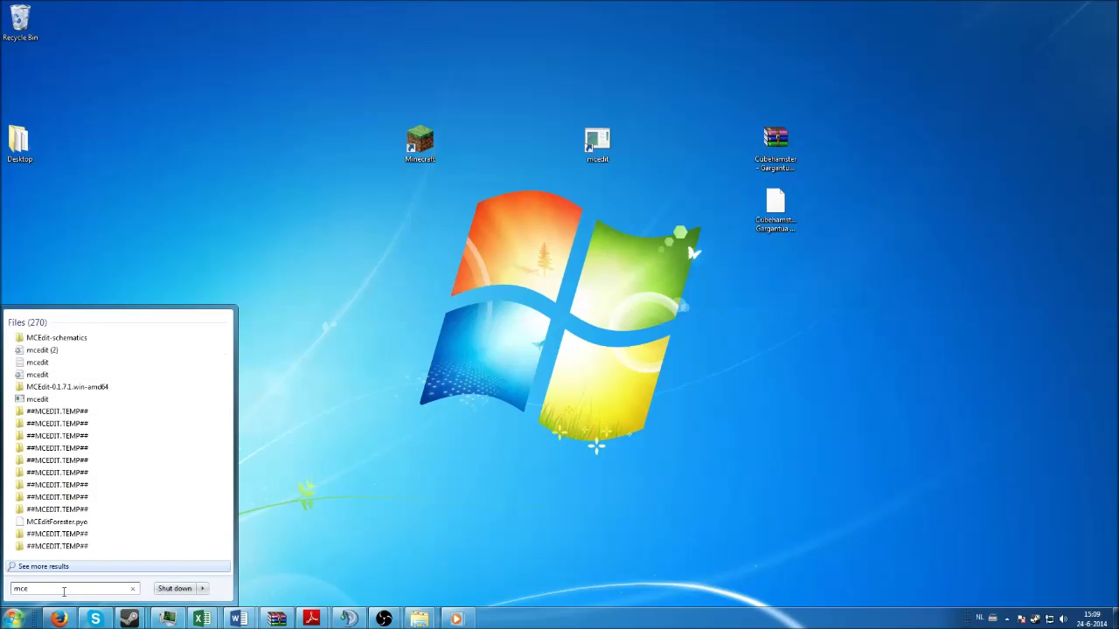
left_click(63, 338)
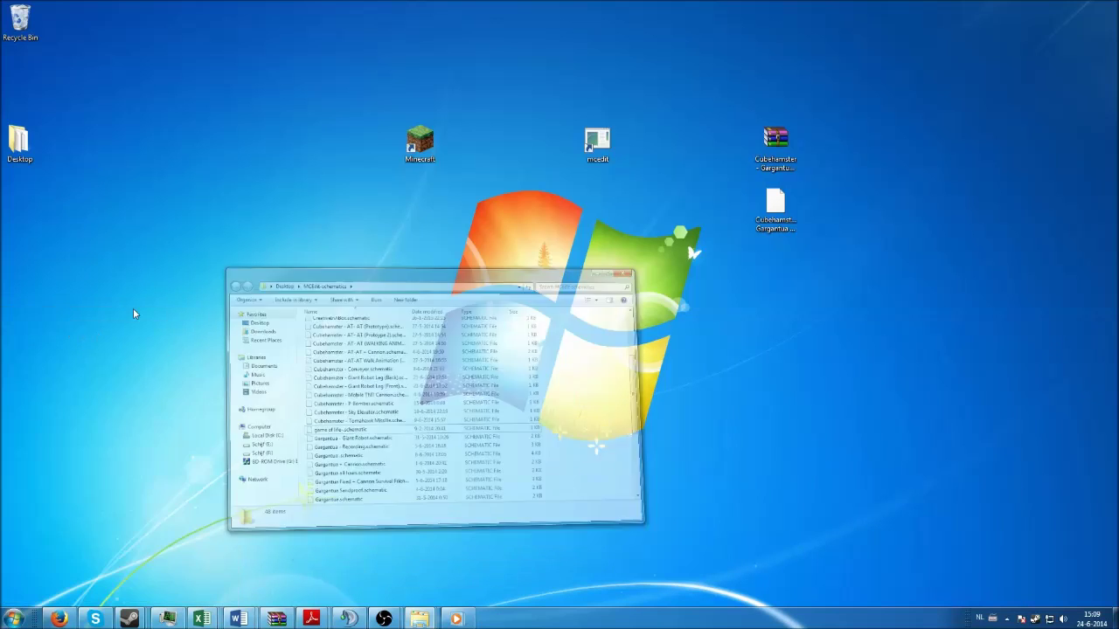
left_click_drag(775, 205, 596, 321)
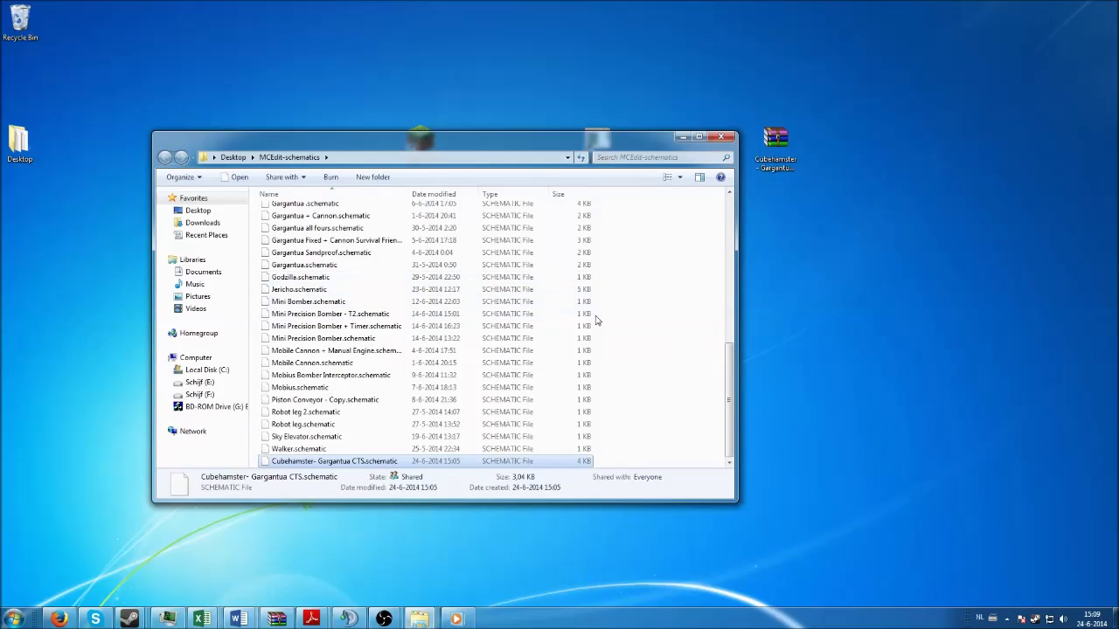
left_click(720, 137)
- Switch to MCEdit, accept its startup warning, and load the FAQ_World level
double_click(601, 138)
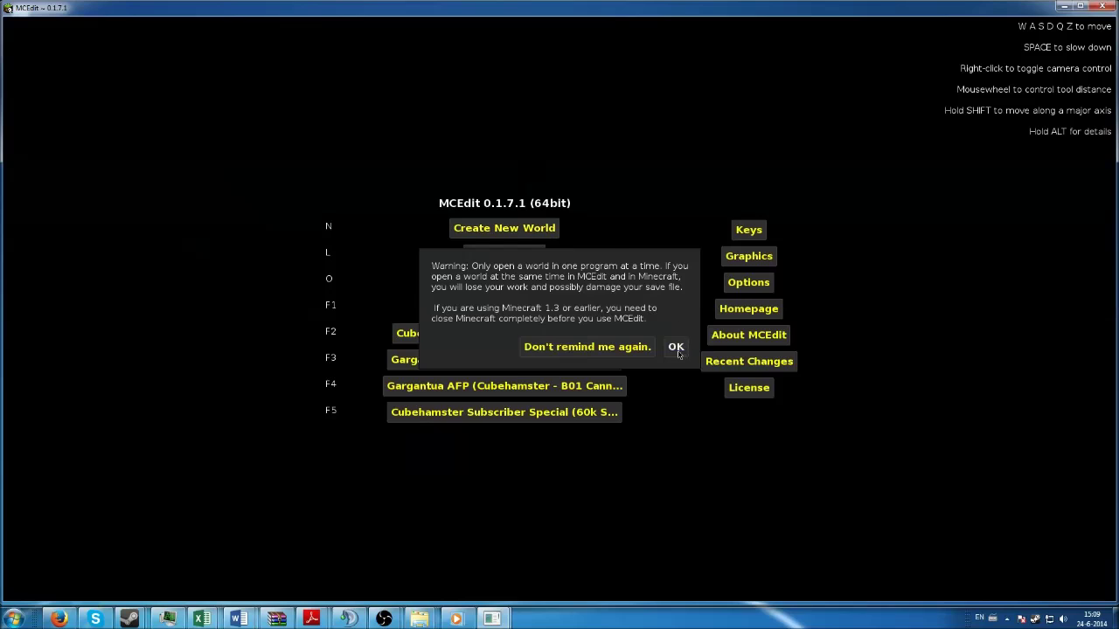
left_click(676, 350)
left_click(515, 255)
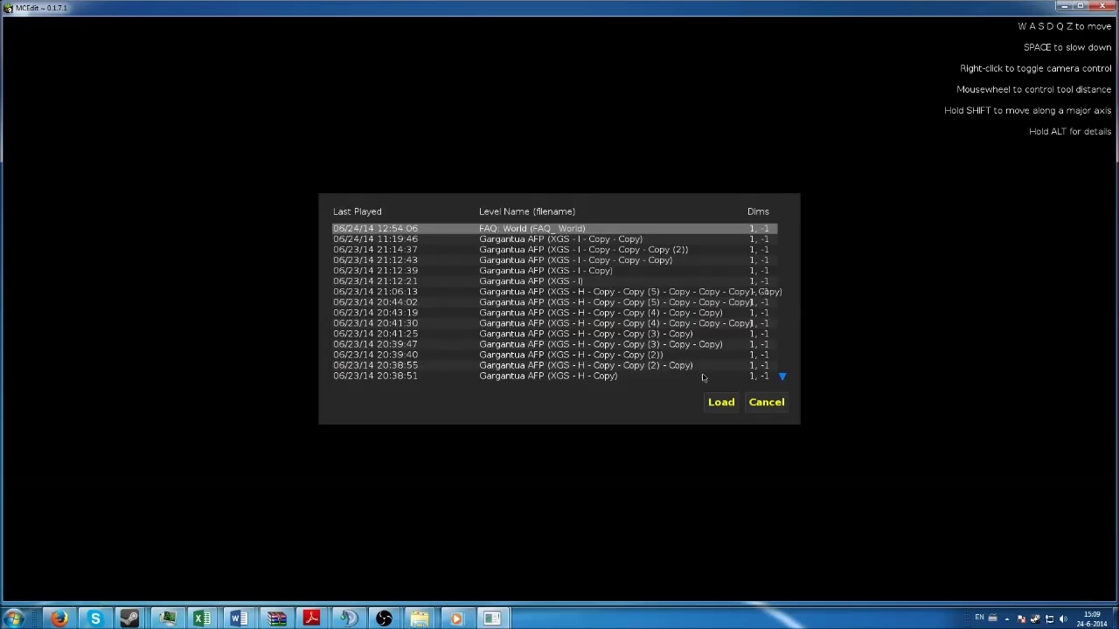
left_click(721, 402)
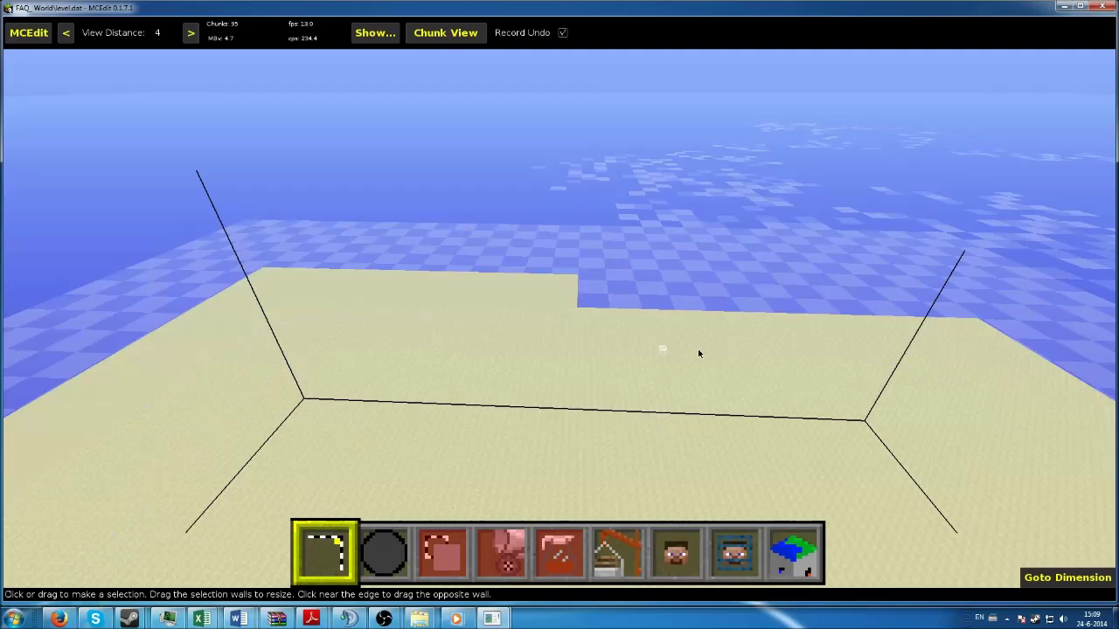
- Fly the camera around the loaded world to examine the flat sand terrain for an open building spot
right_click(646, 288)
key("s")
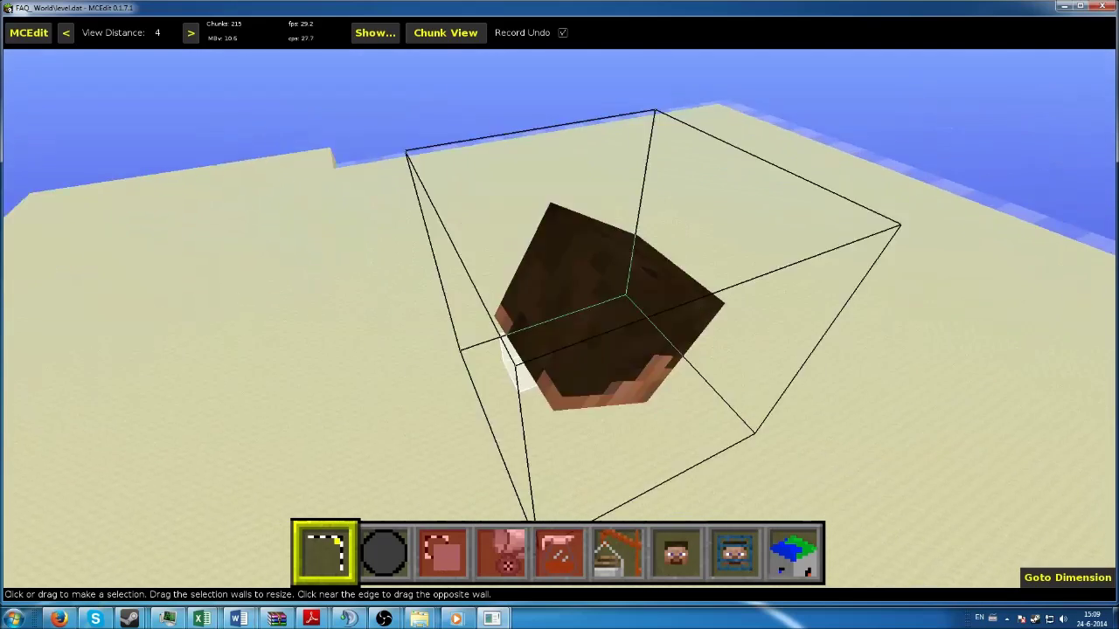
right_click(639, 291)
right_click(650, 291)
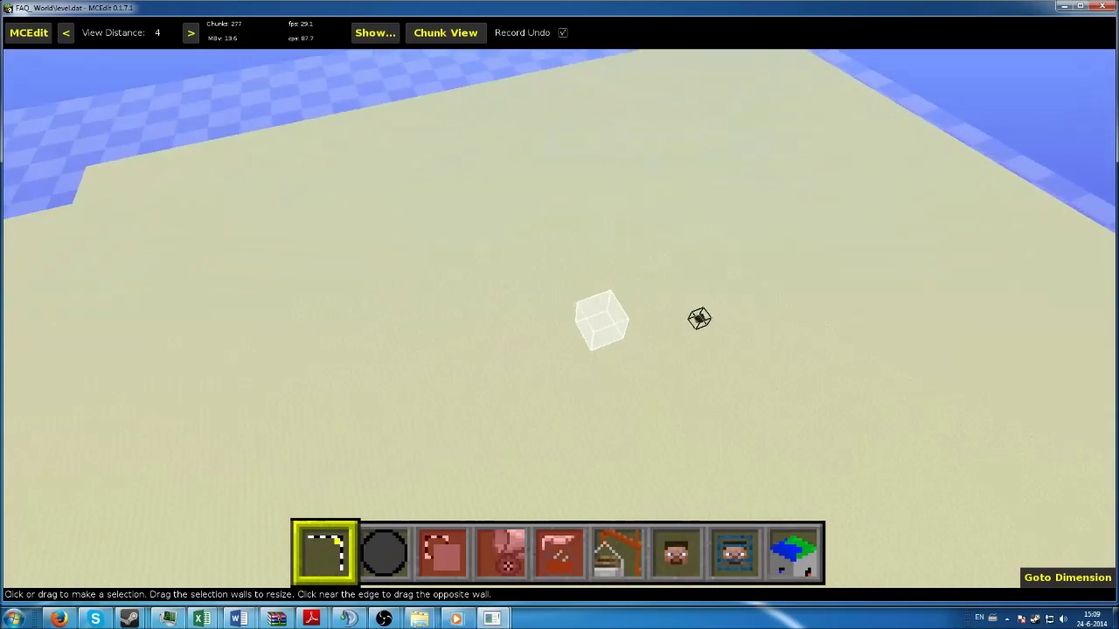
right_click(588, 334)
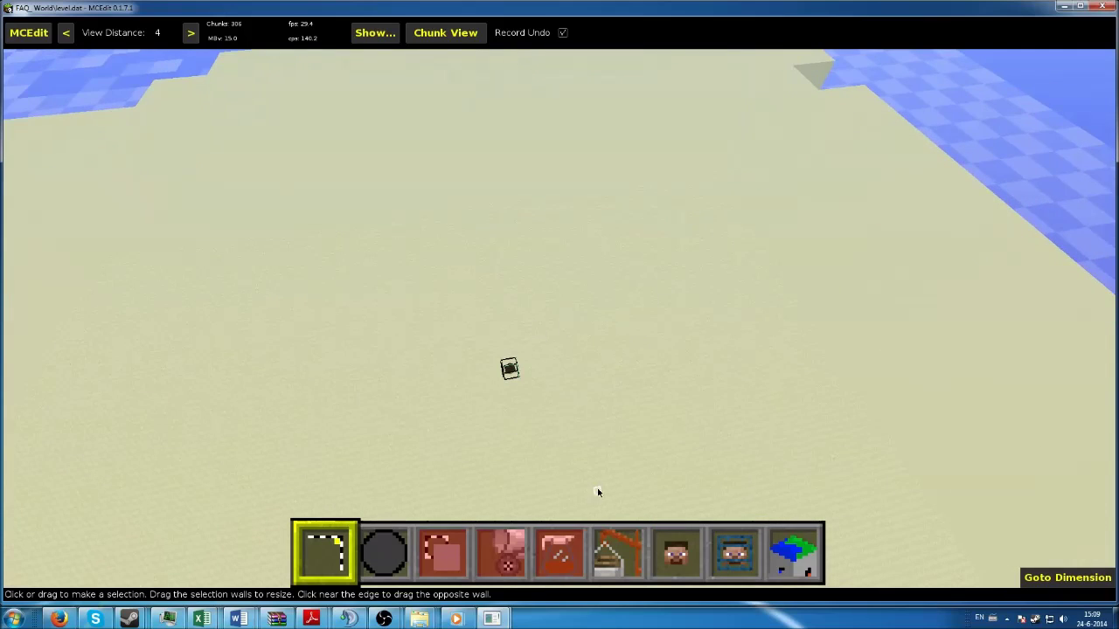
key("a")
right_click(661, 404)
key("s")
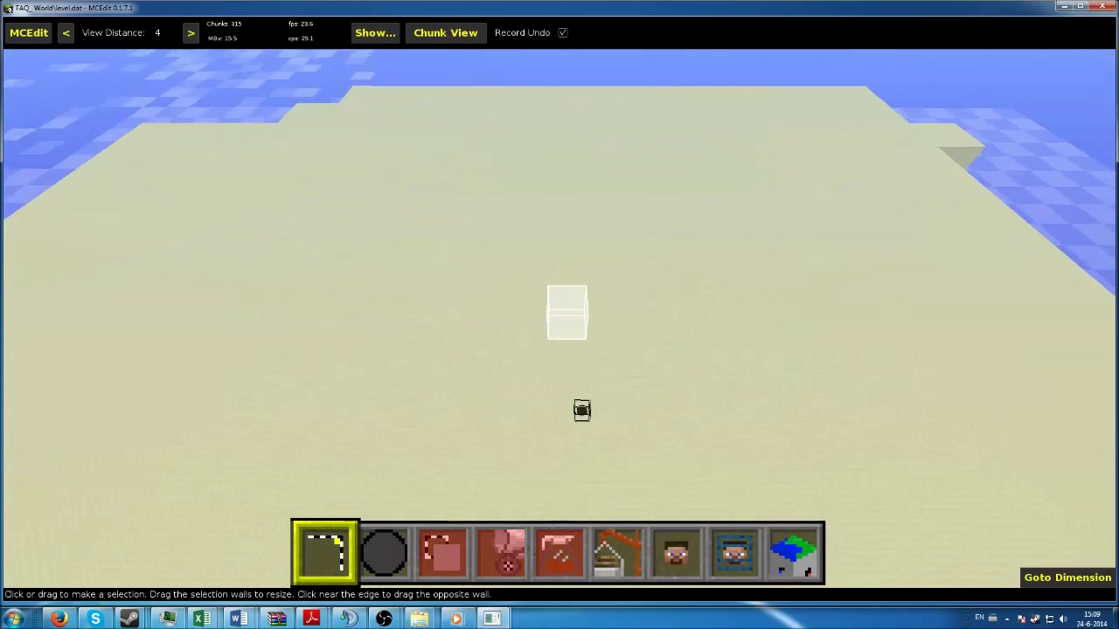
key("a")
key("a")
key("s")
key("shift")
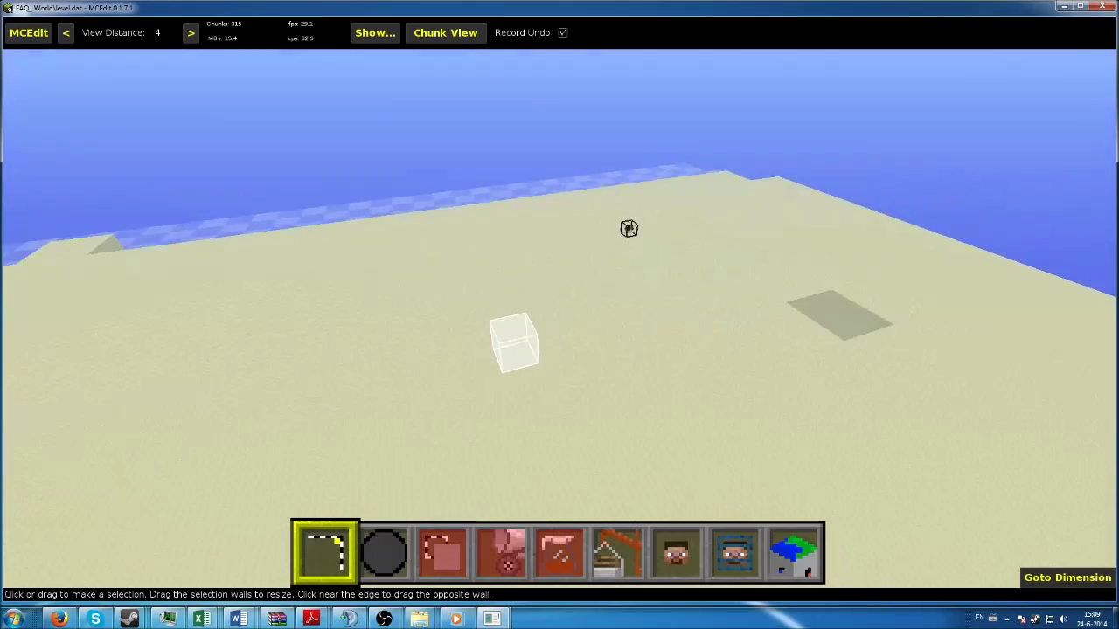
key("w")
key("shift")
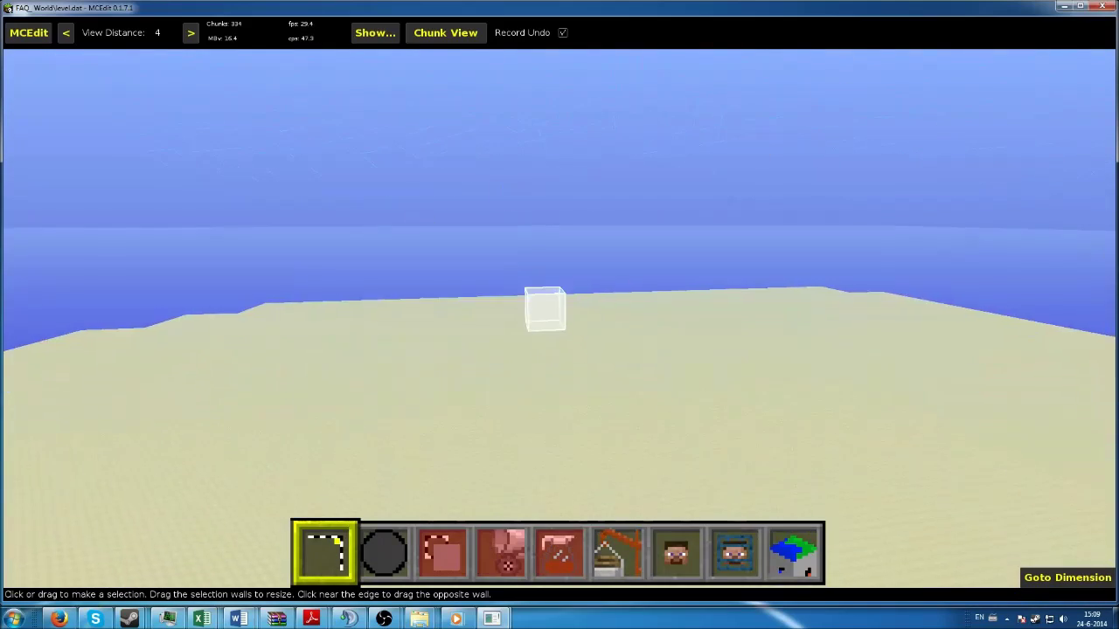
key("s")
key("k")
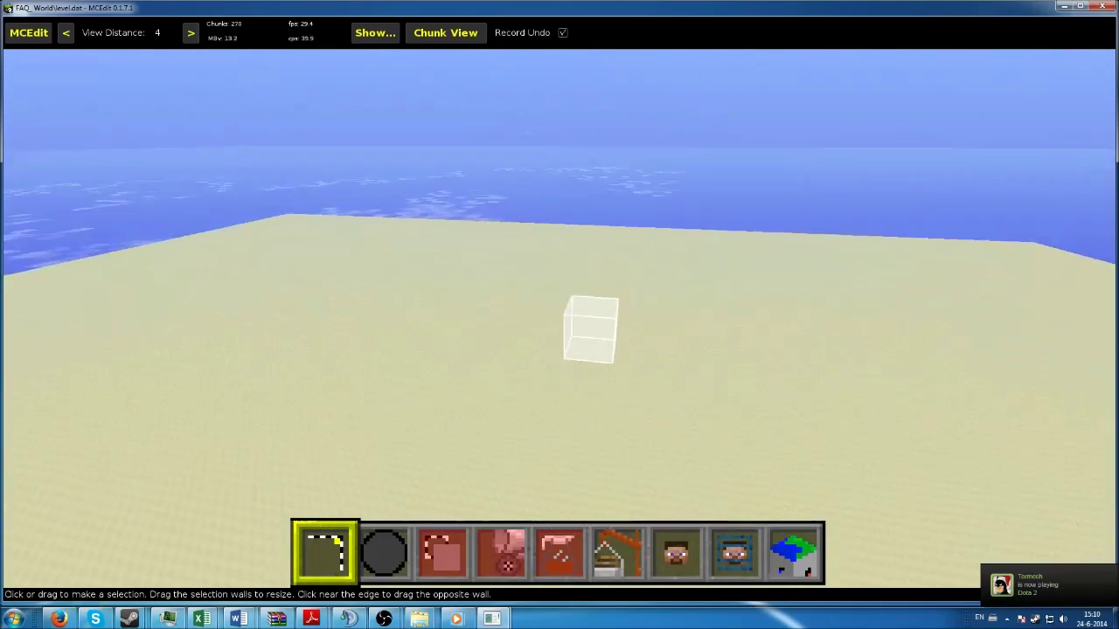
- Select an area of about 19 W x 6 L x 1 H blocks on the open sand
left_click(622, 384)
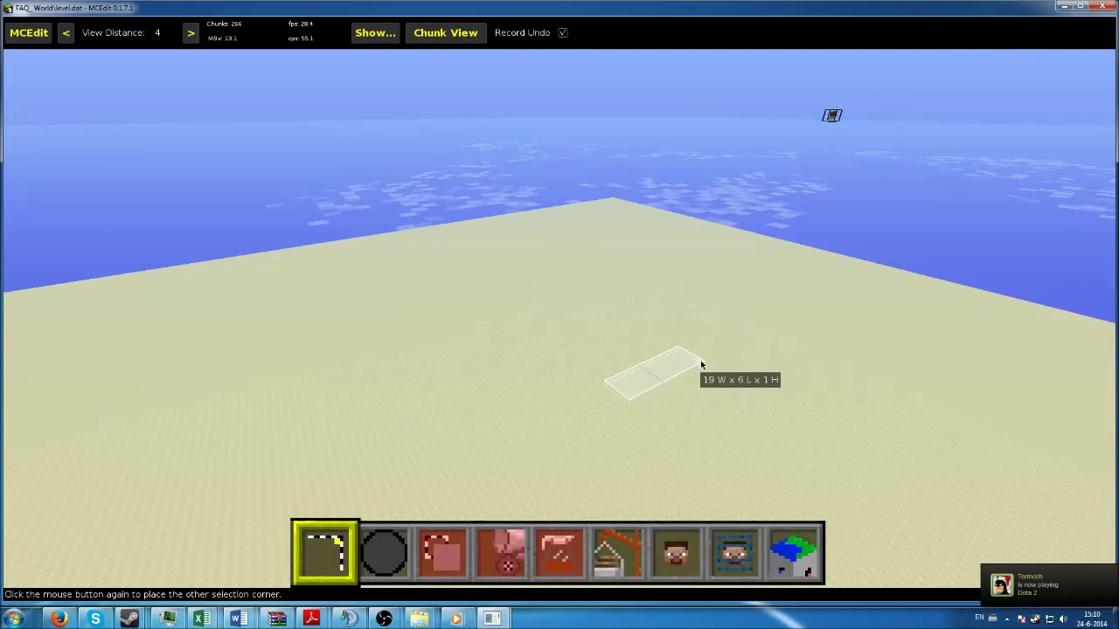
left_click(700, 361)
right_click(732, 341)
key("w")
right_click(801, 358)
key("s")
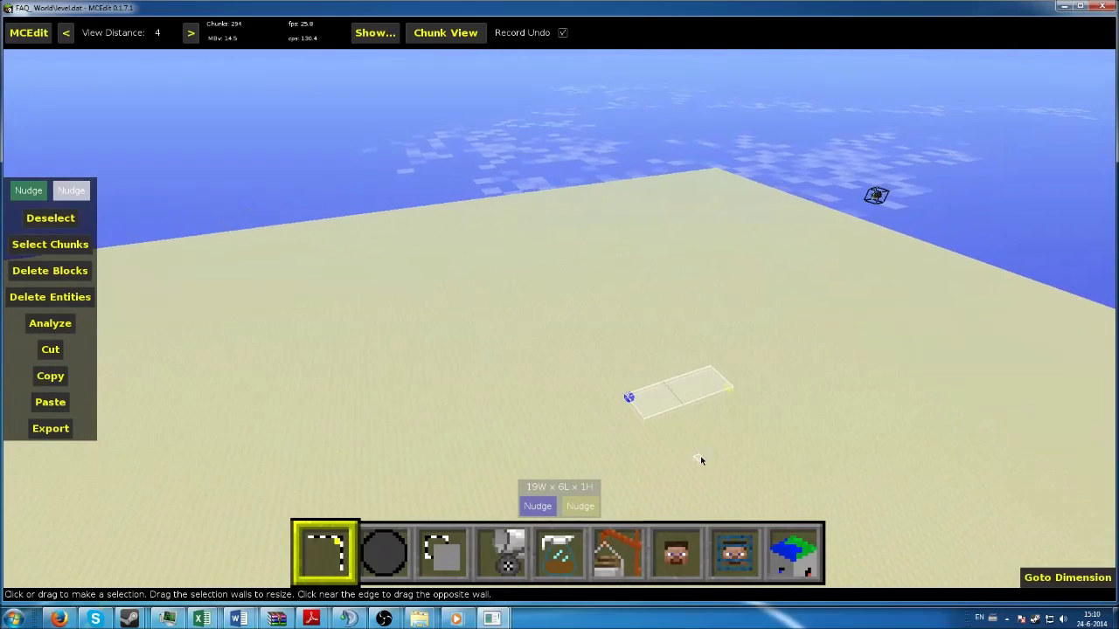
- Import Cubehamster- Gargantua CTS.schematic from the MCEdit-schematics folder for placement in the world
left_click(618, 552)
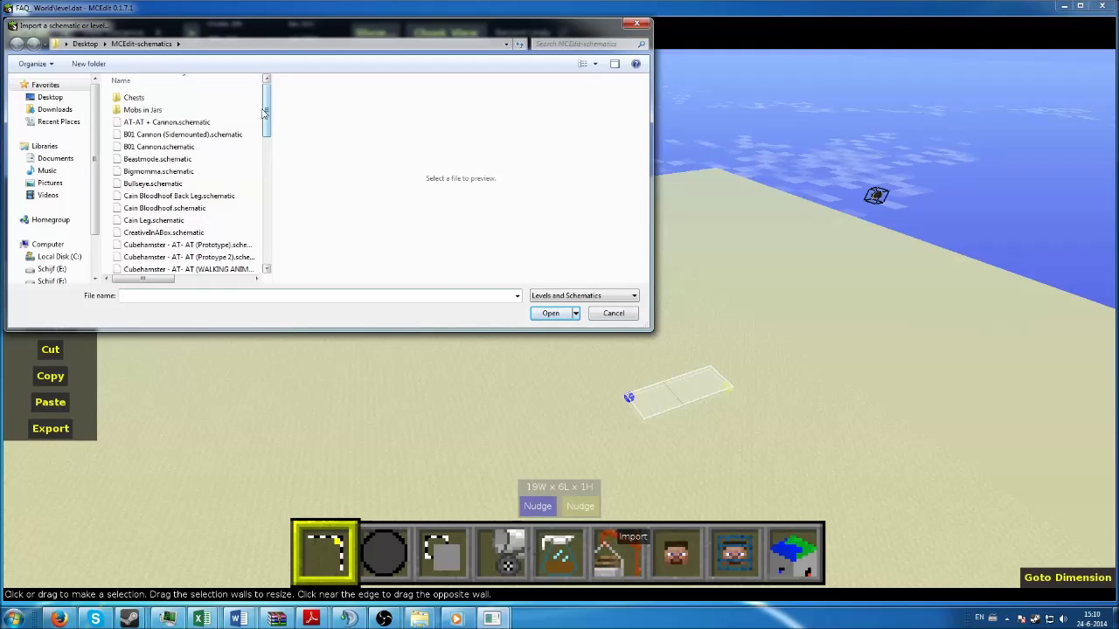
left_click_drag(266, 112, 269, 179)
left_click(215, 163)
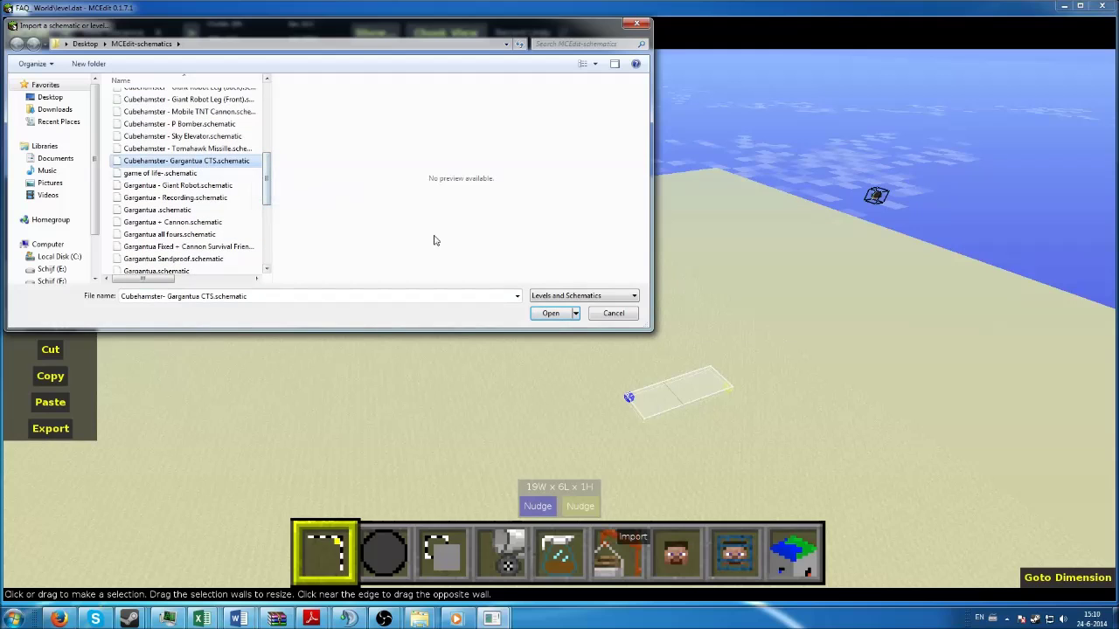
left_click(549, 313)
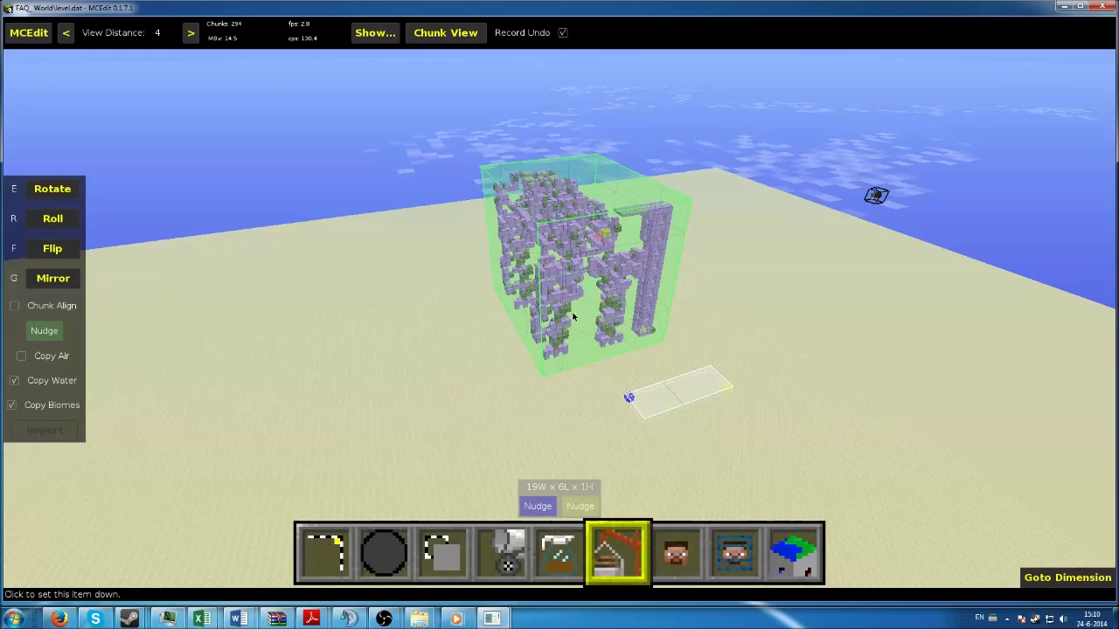
- Rotate the imported machine three times and set it down on the sand beside the selected area
key("e")
key("e")
key("e")
key("e")
left_click(572, 332)
mouse_move(572, 333)
left_mouse_down()
mouse_move(604, 328)
mouse_move(555, 337)
mouse_move(567, 334)
left_mouse_up()
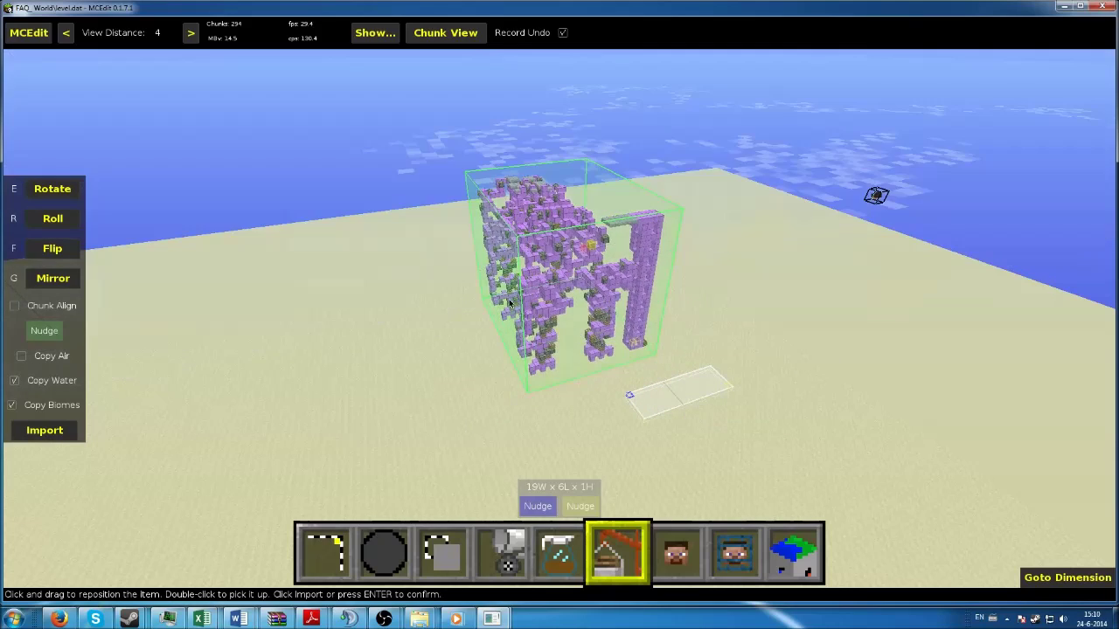
- Commit the import of the Gargantua machine at its placed spot on the sand and clear the area selection
left_click_drag(509, 303, 583, 290)
right_click(711, 320)
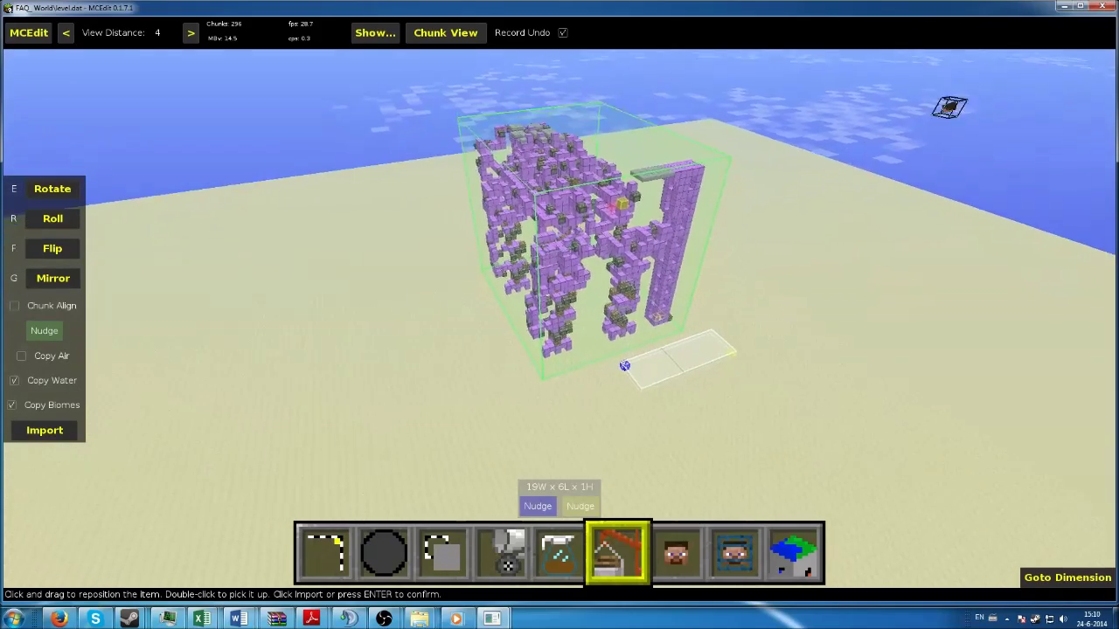
key("w")
key("a")
right_click(710, 324)
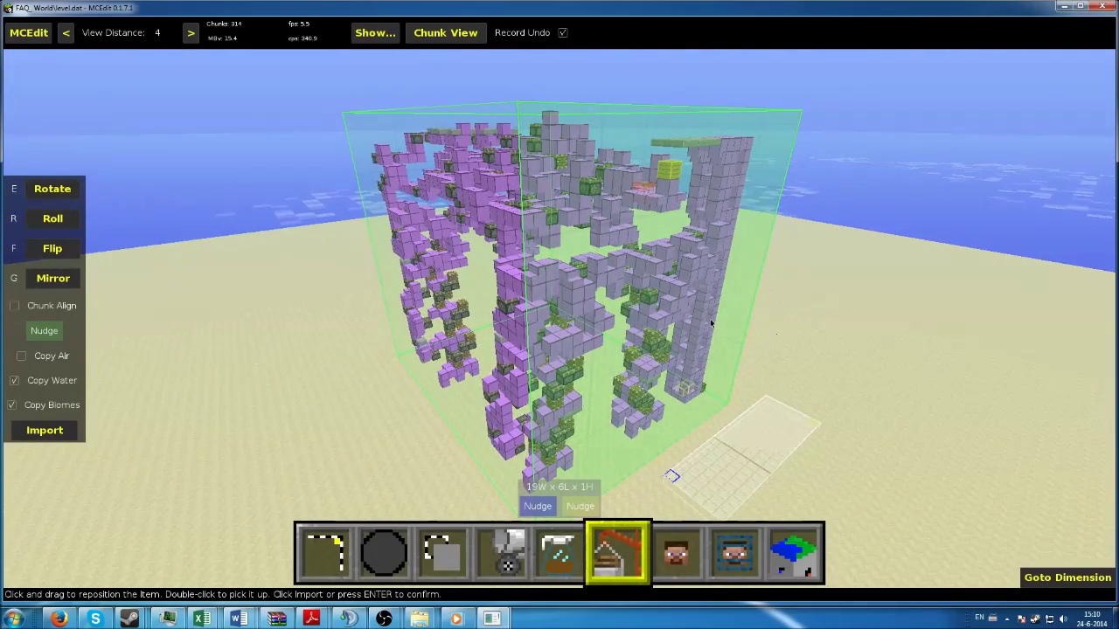
key("Return")
left_click(35, 218)
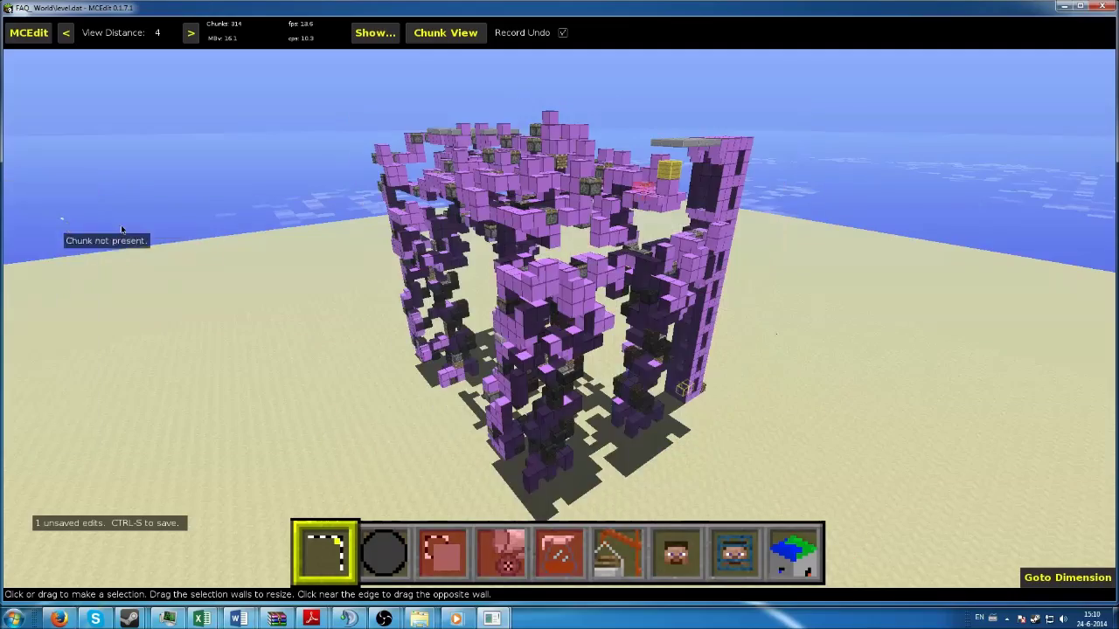
- Check the imported machine from another side and save the FAQ_ World level
right_click(209, 211)
key("d")
key("s")
right_click(209, 210)
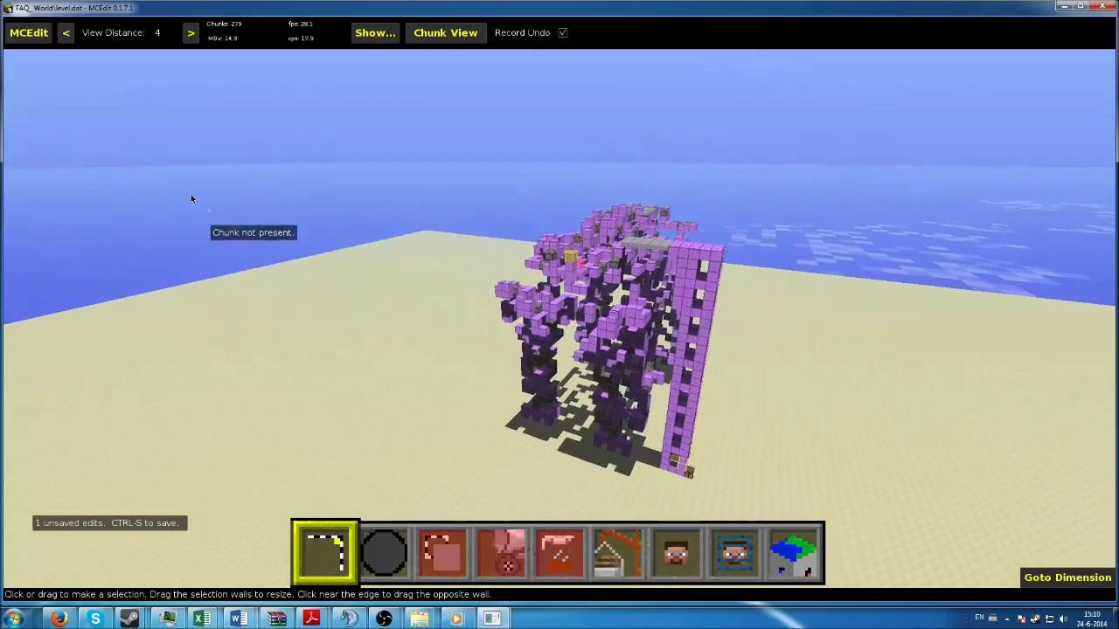
key("Escape")
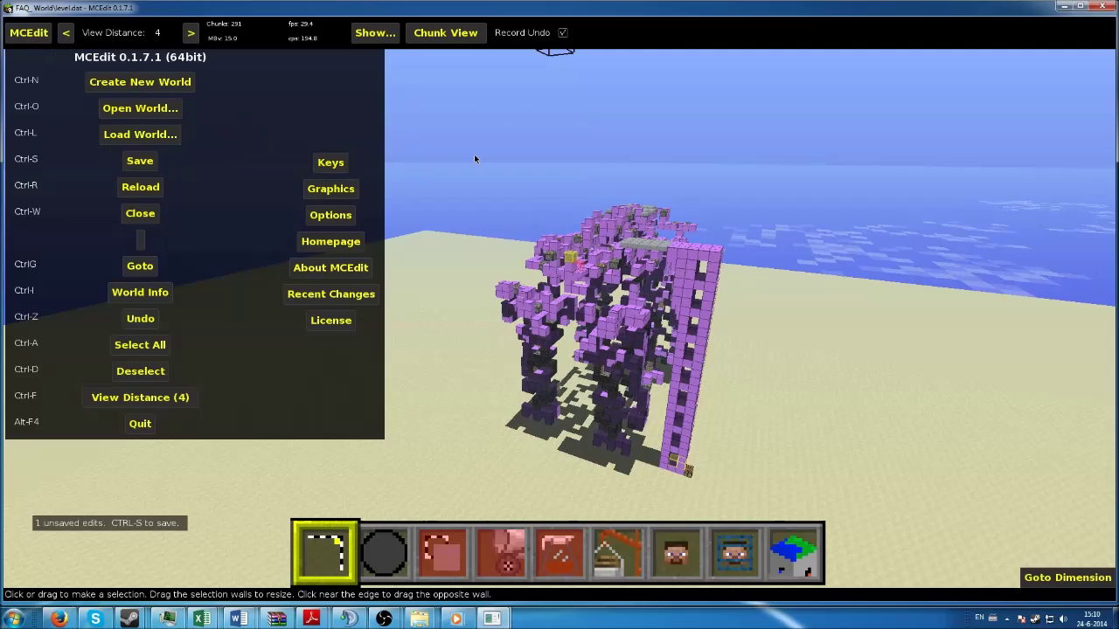
key("Escape")
key("ctrl+s")
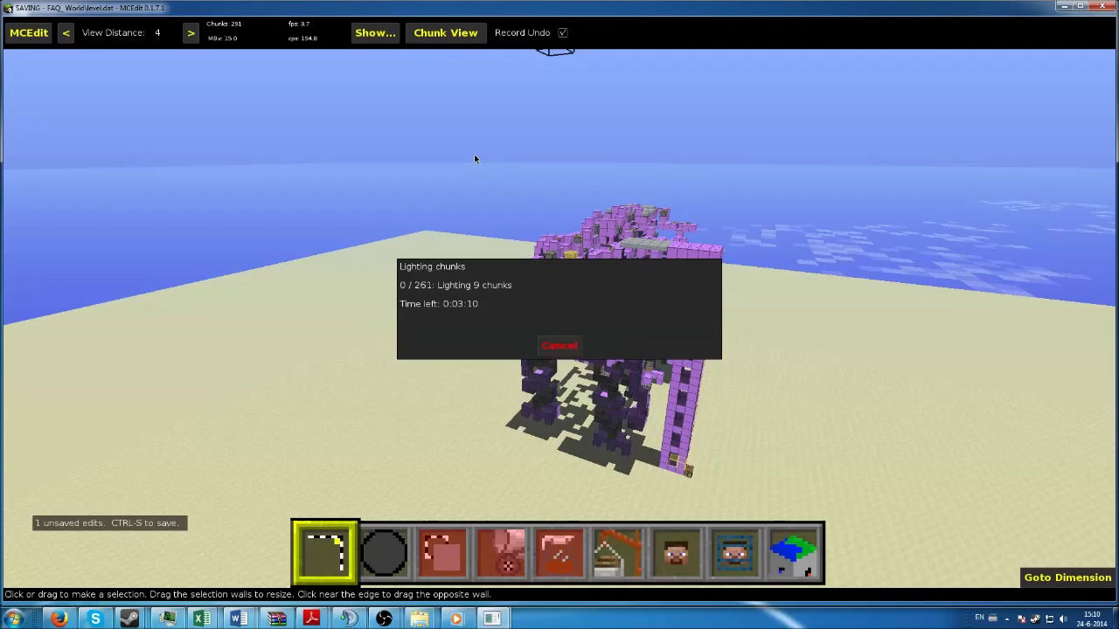
- Look over the saved machine from farther back and quit MCEdit
right_click(470, 175)
key("s")
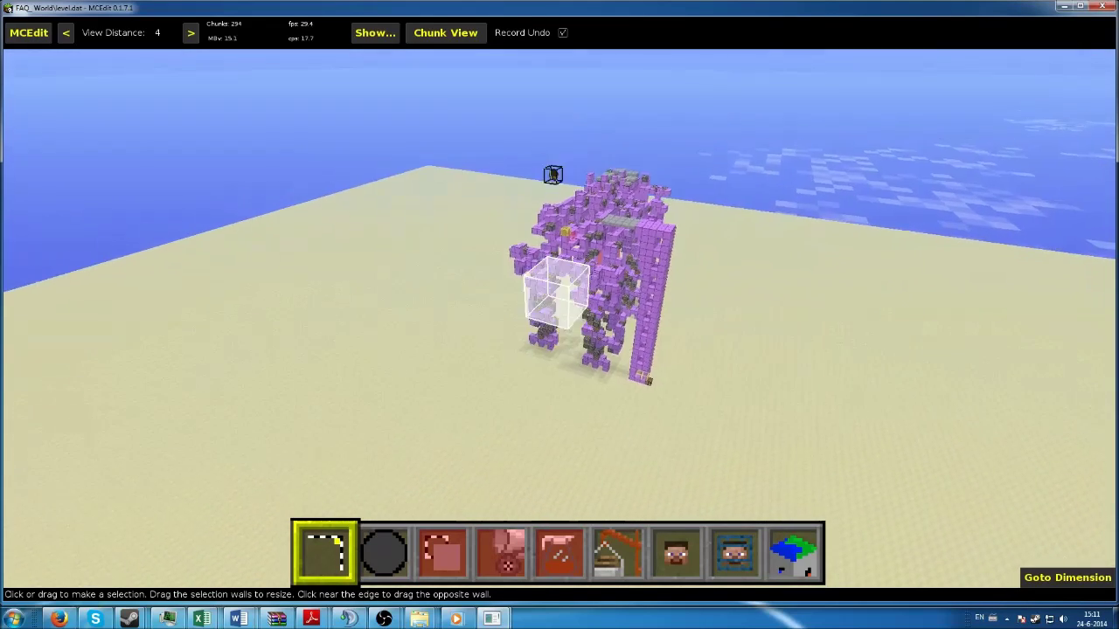
right_click(470, 174)
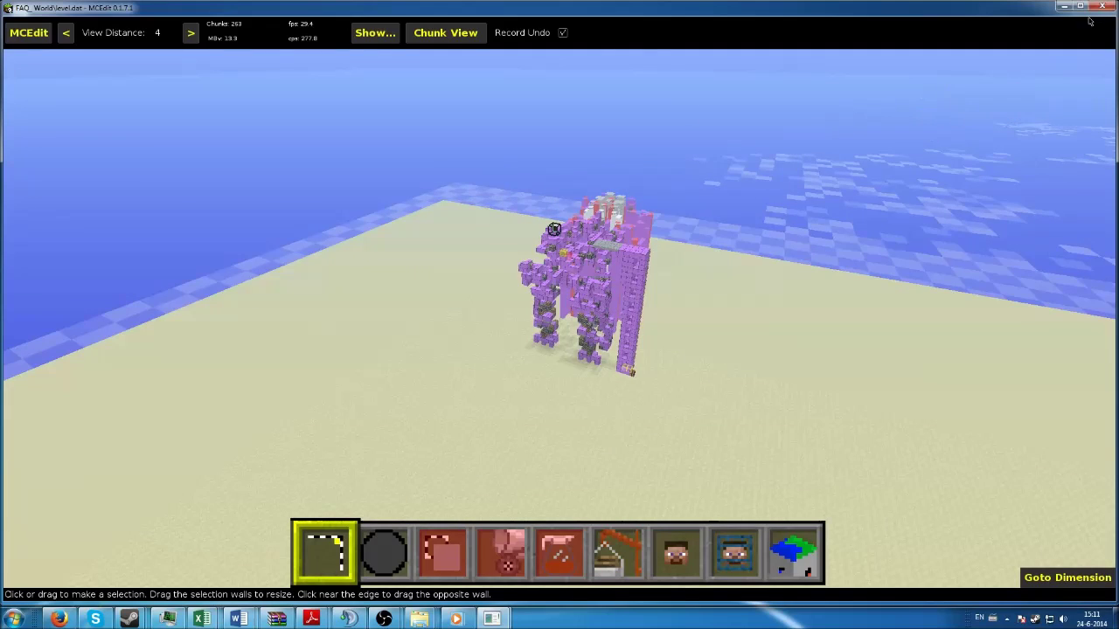
left_click_drag(727, 370, 795, 348)
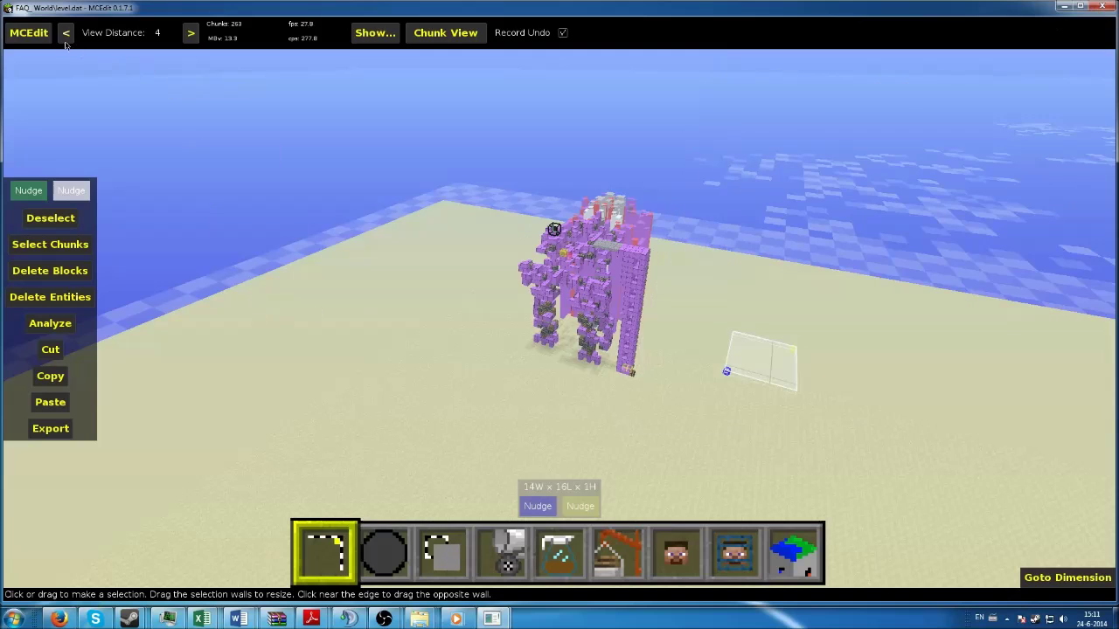
left_click(49, 38)
left_click(143, 425)
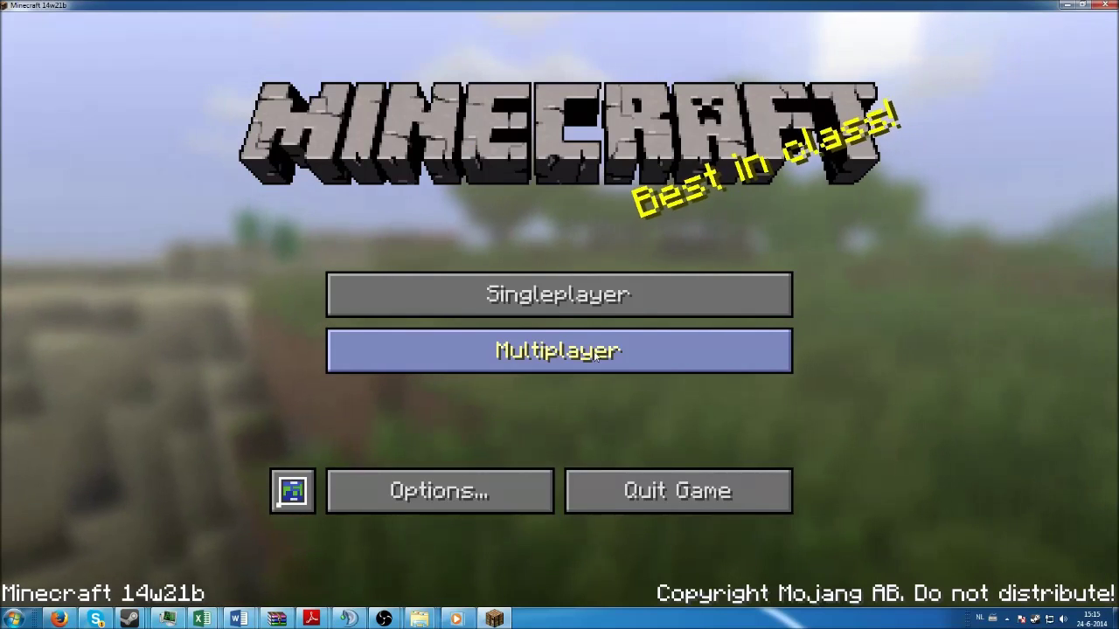
- Open the FAQ: World save in singleplayer in Minecraft 14w21b
left_click(539, 297)
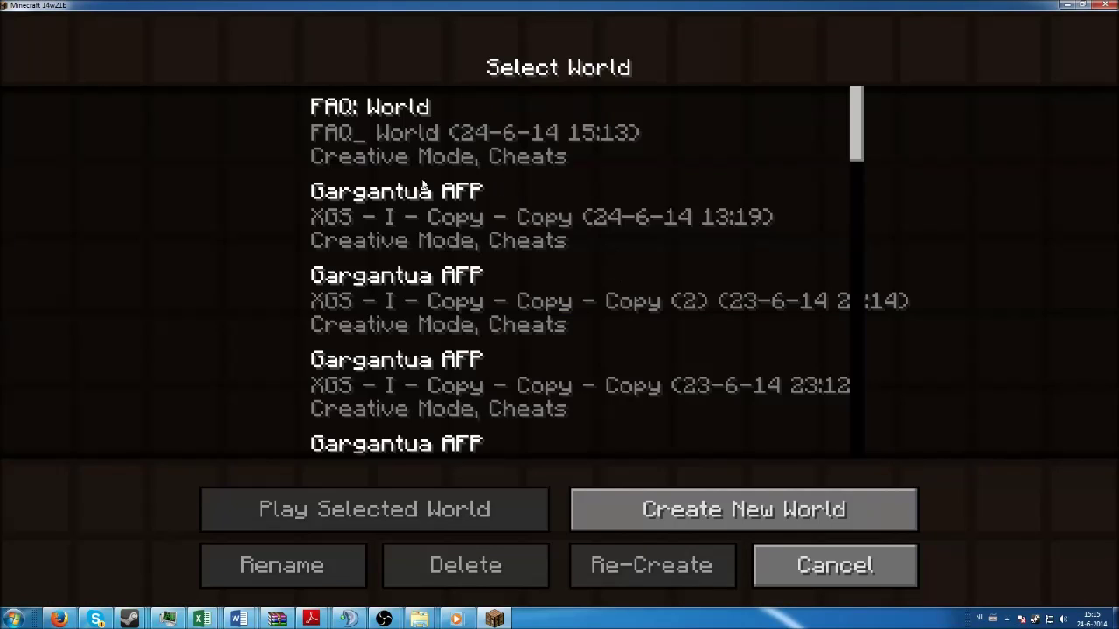
left_click(439, 150)
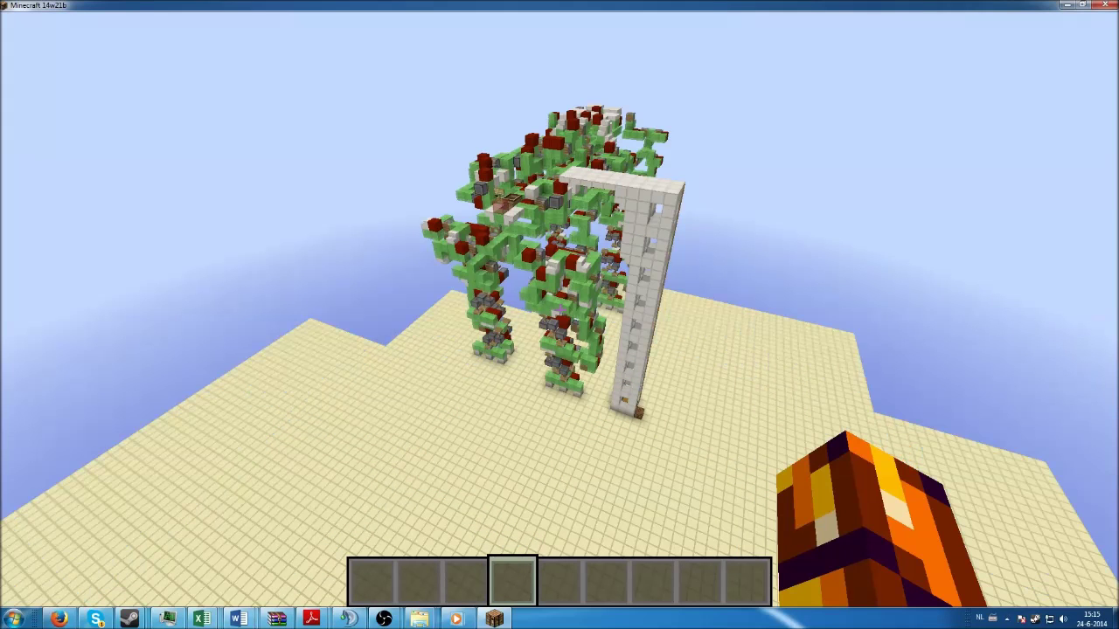
- Fly around and above the imported Gargantua machine to examine its legs, top, cockpit and access tower
key("w")
key("w")
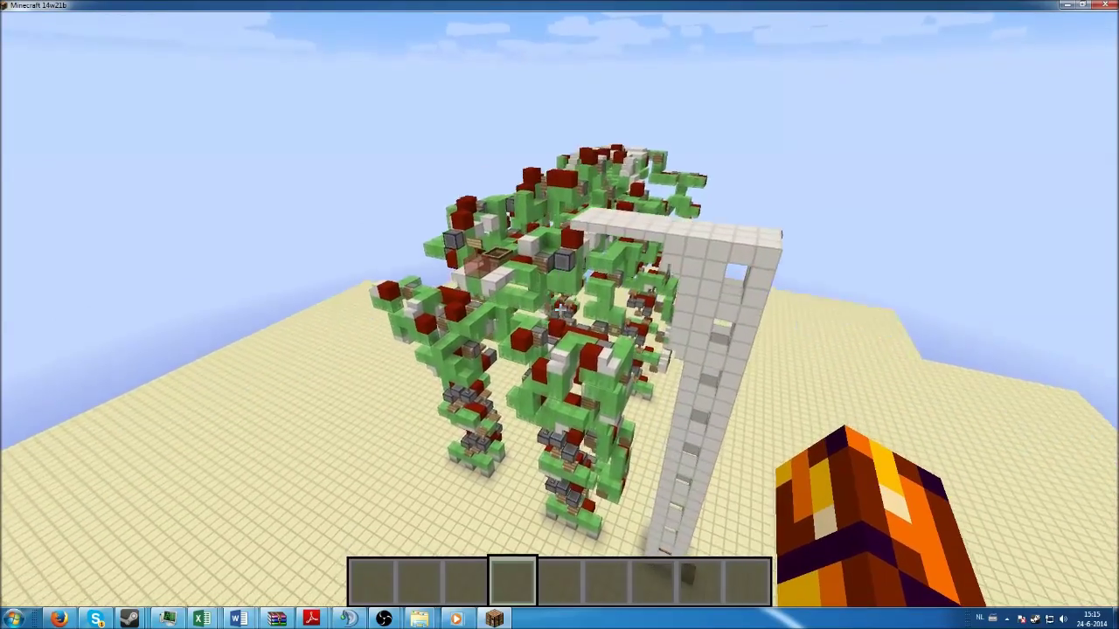
key("a")
key("space")
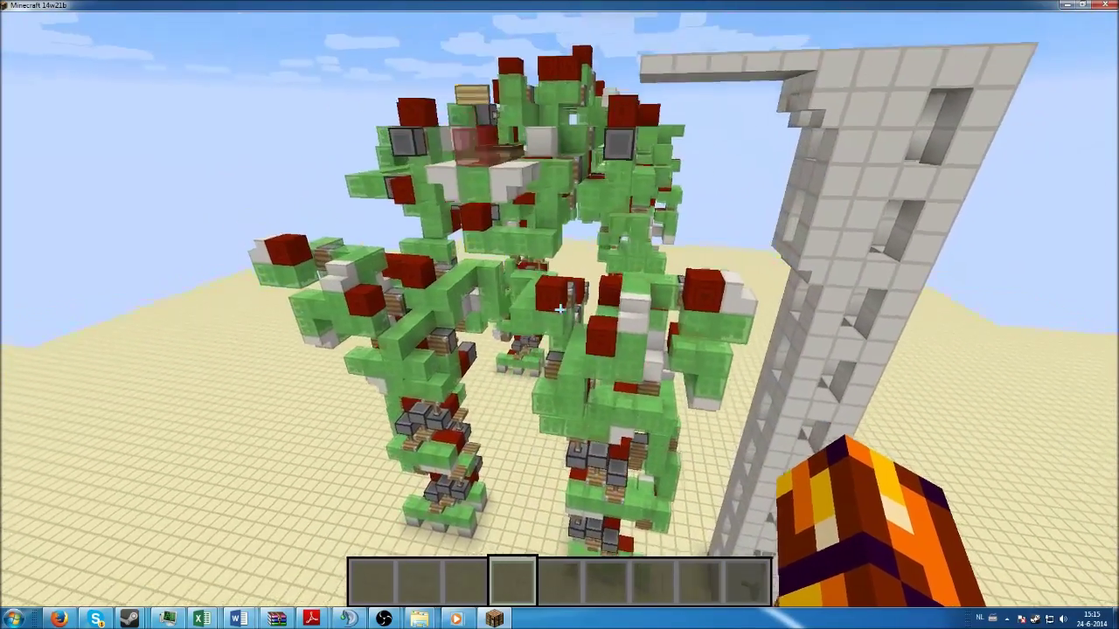
key("space")
key("d")
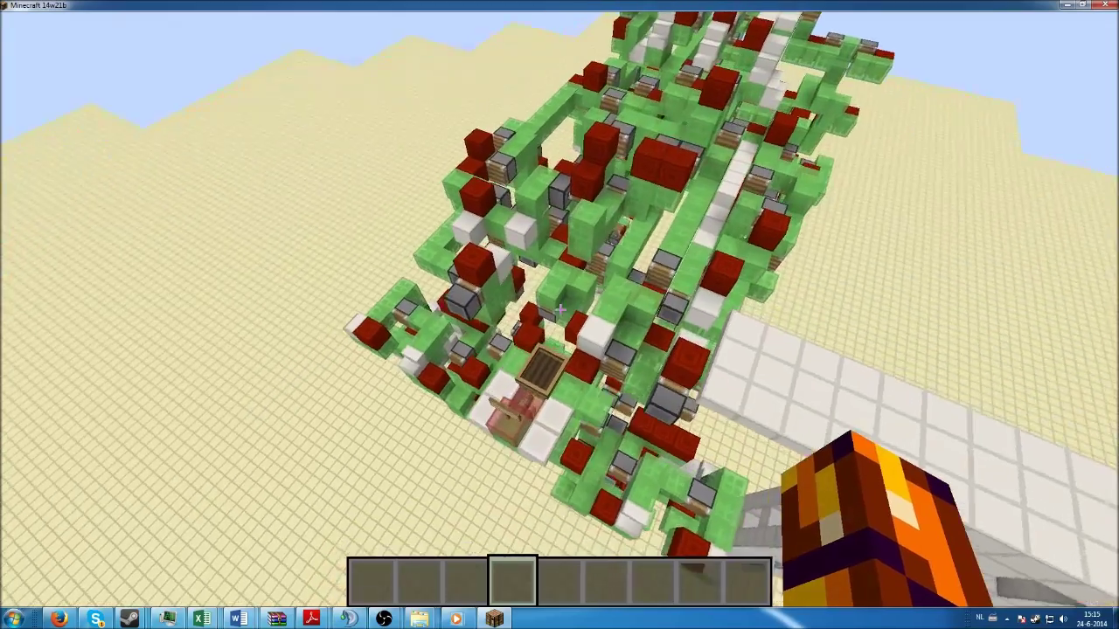
key("d")
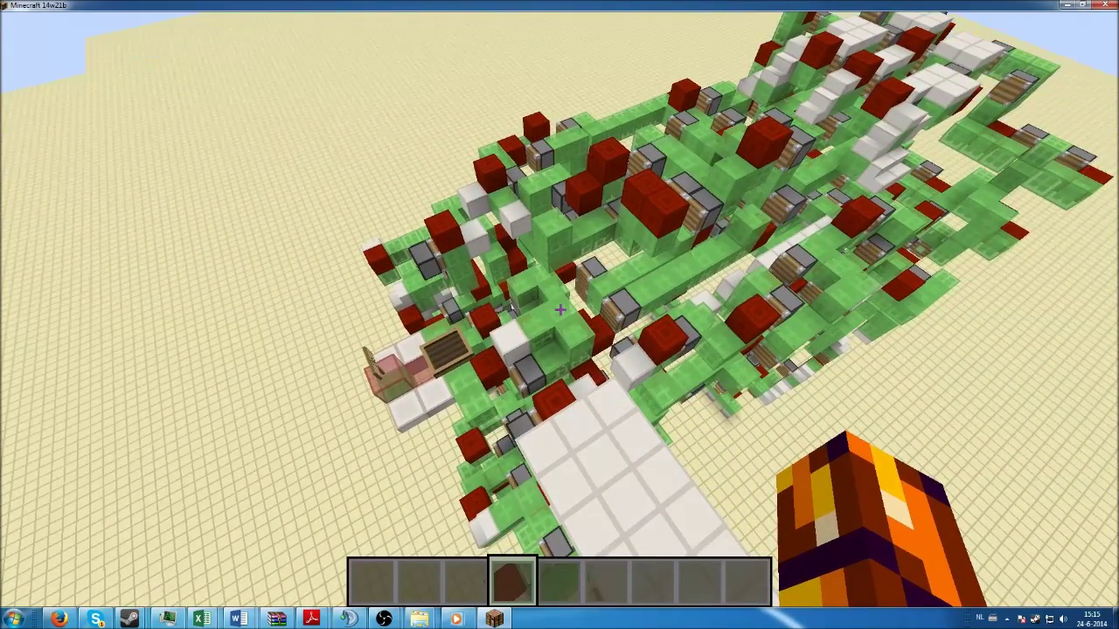
key("s")
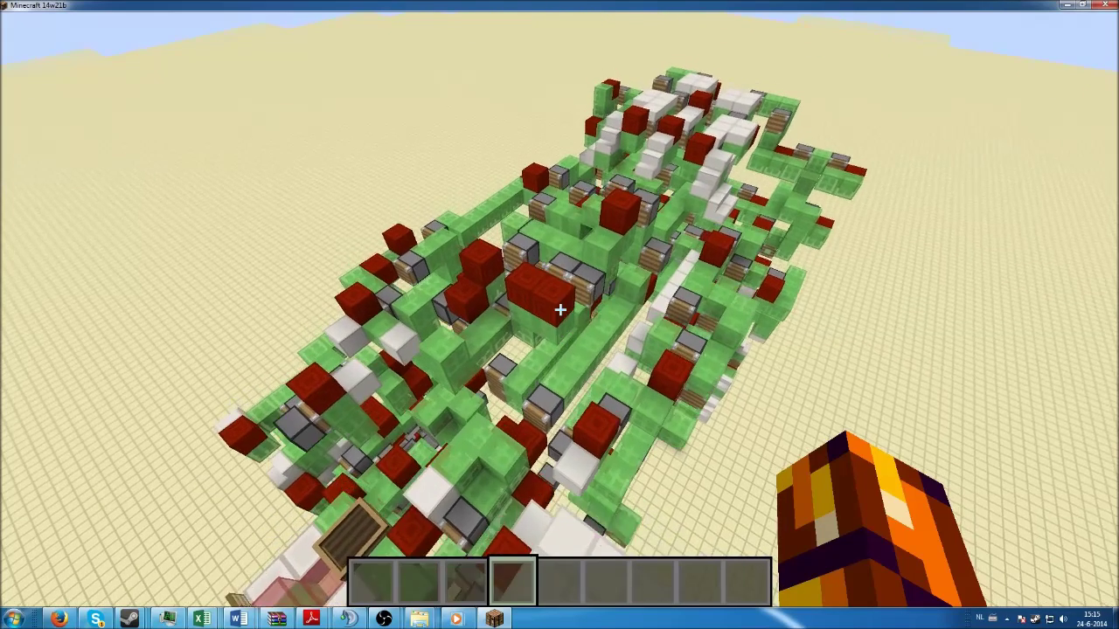
key("w")
key("w")
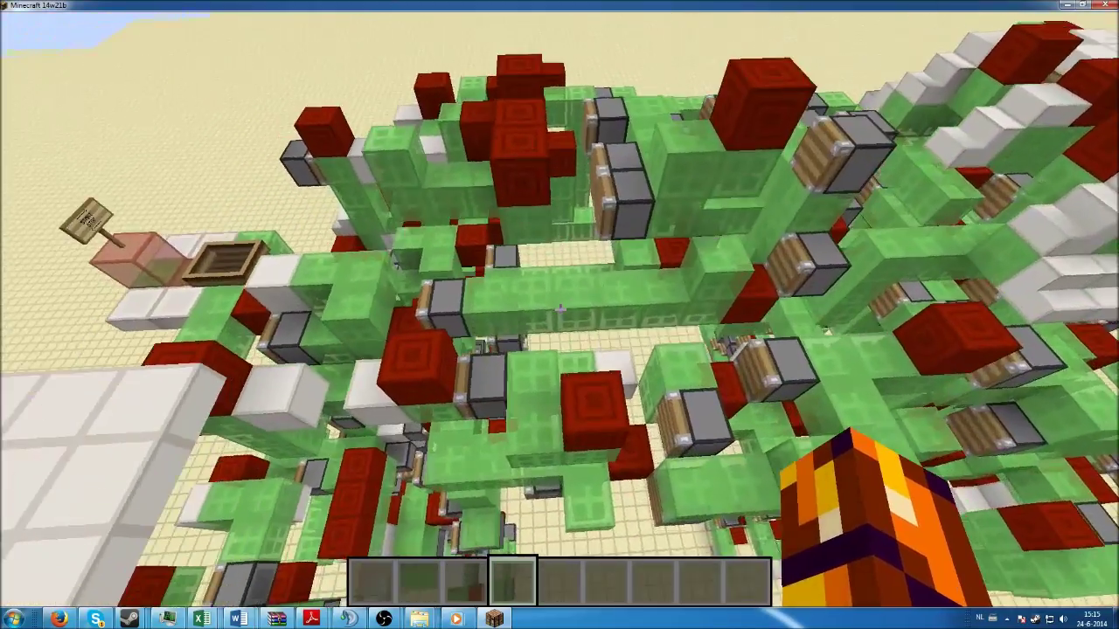
key("s")
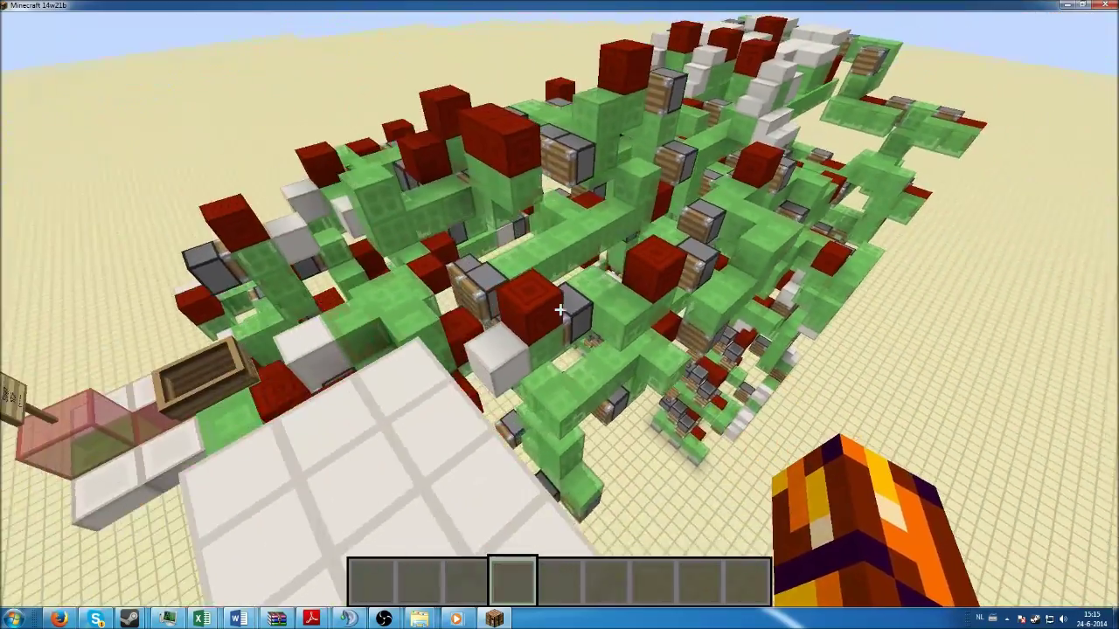
key("a")
key("a")
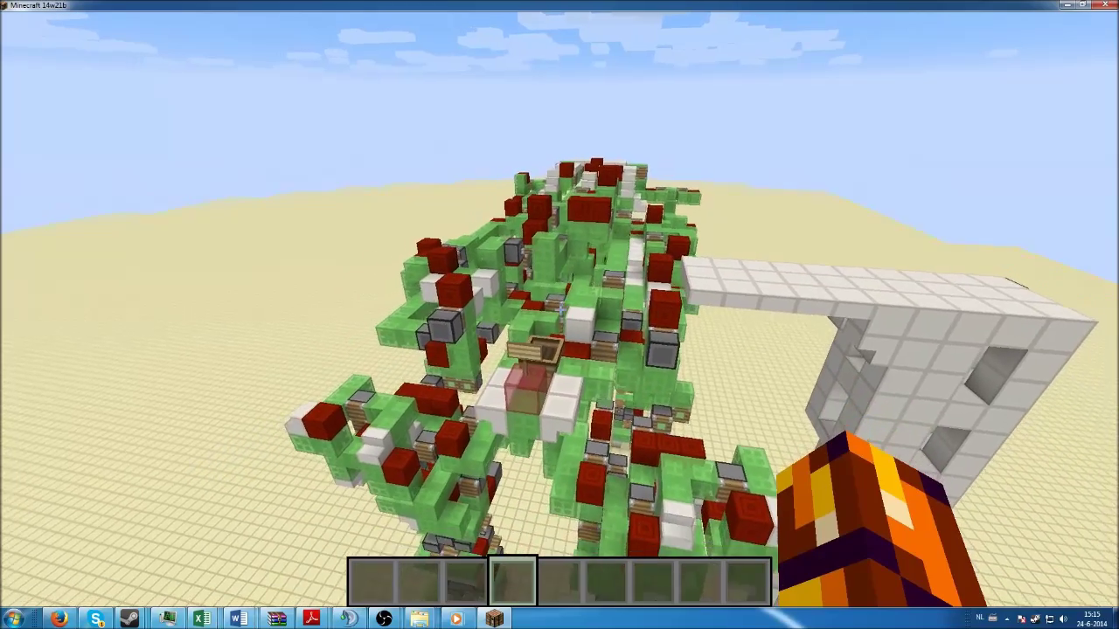
key("s")
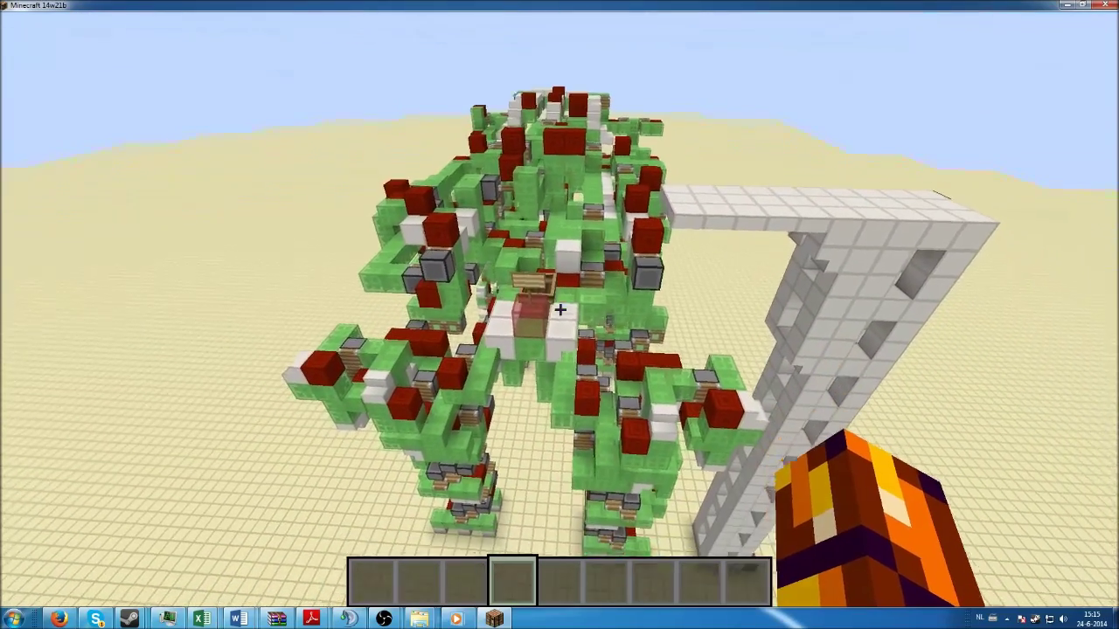
key("s")
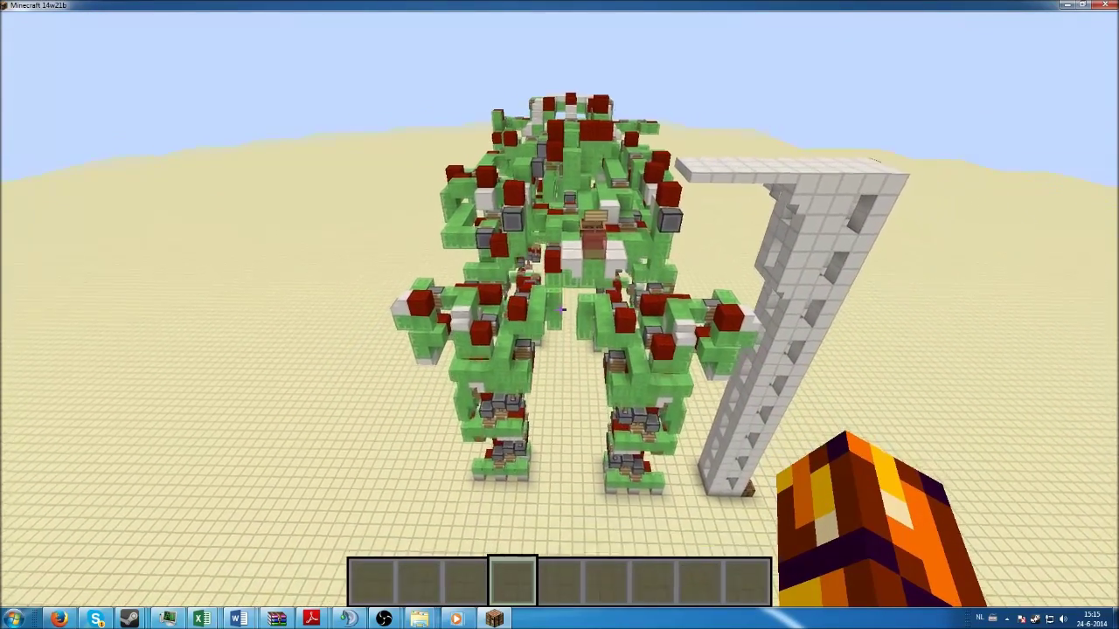
key("s")
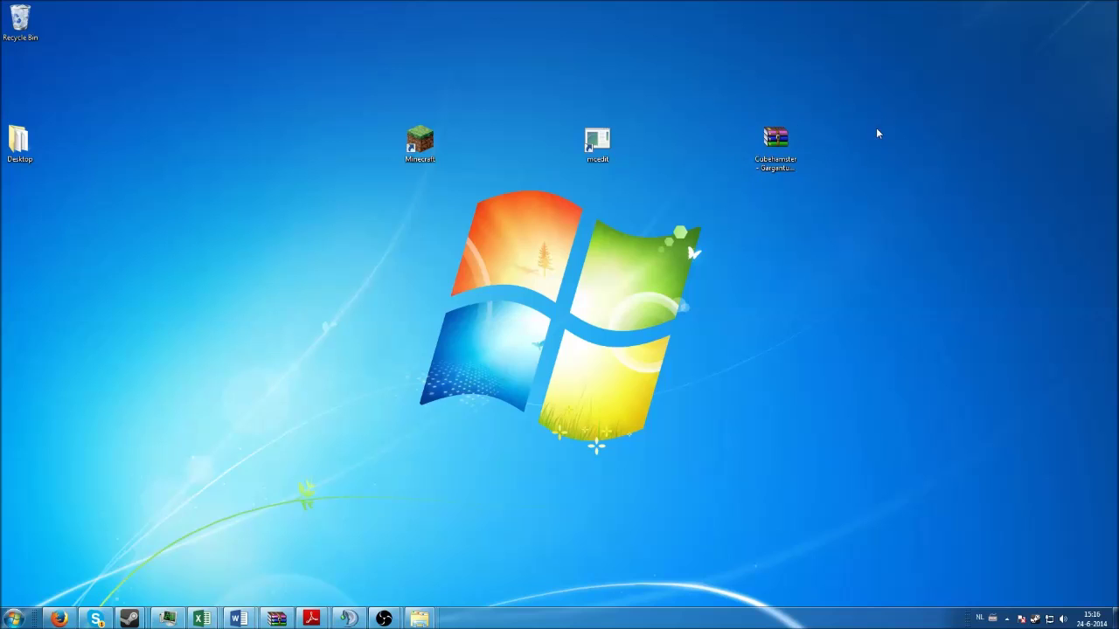
- Extract the Cubehamster - Gargantua CTS folder from its zip archive to the desktop, close the archive and place the folder beside the zip
left_click(777, 139)
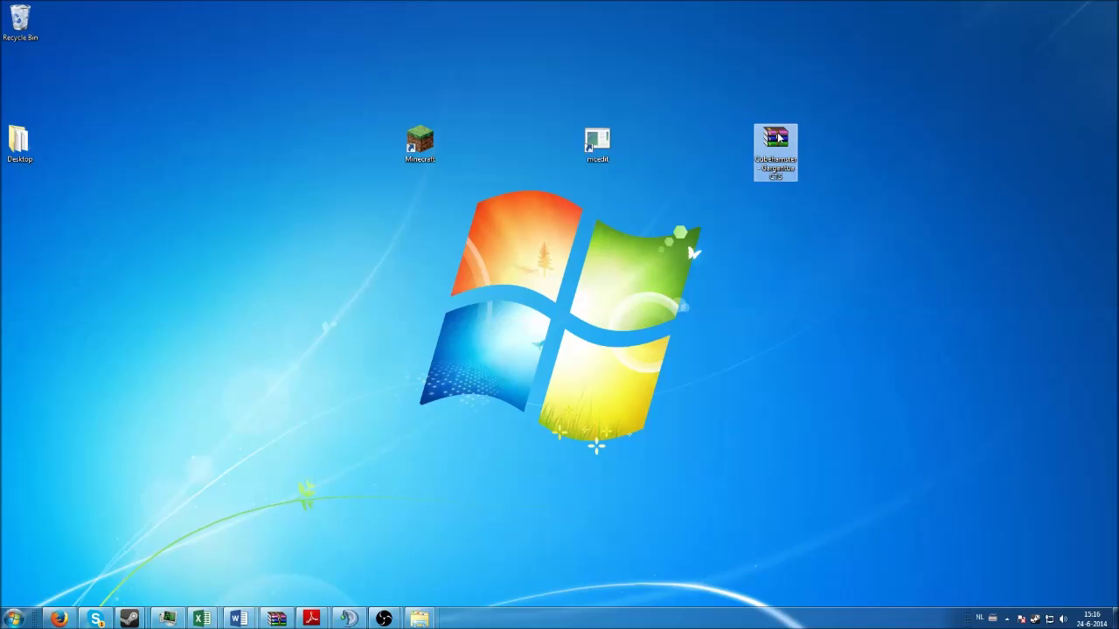
double_click(775, 138)
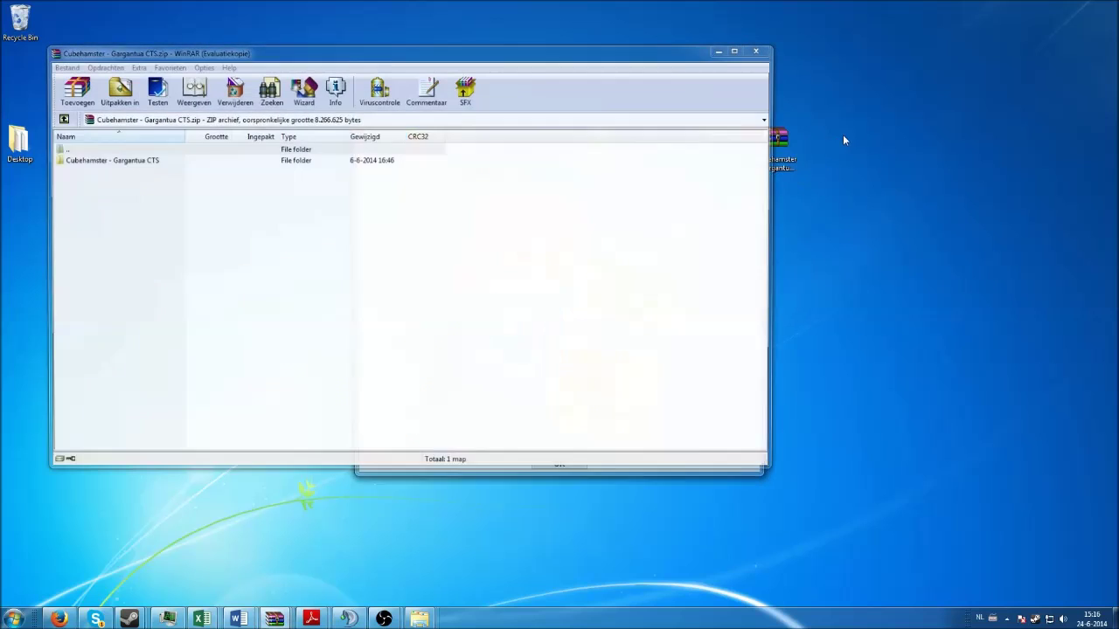
left_click(753, 130)
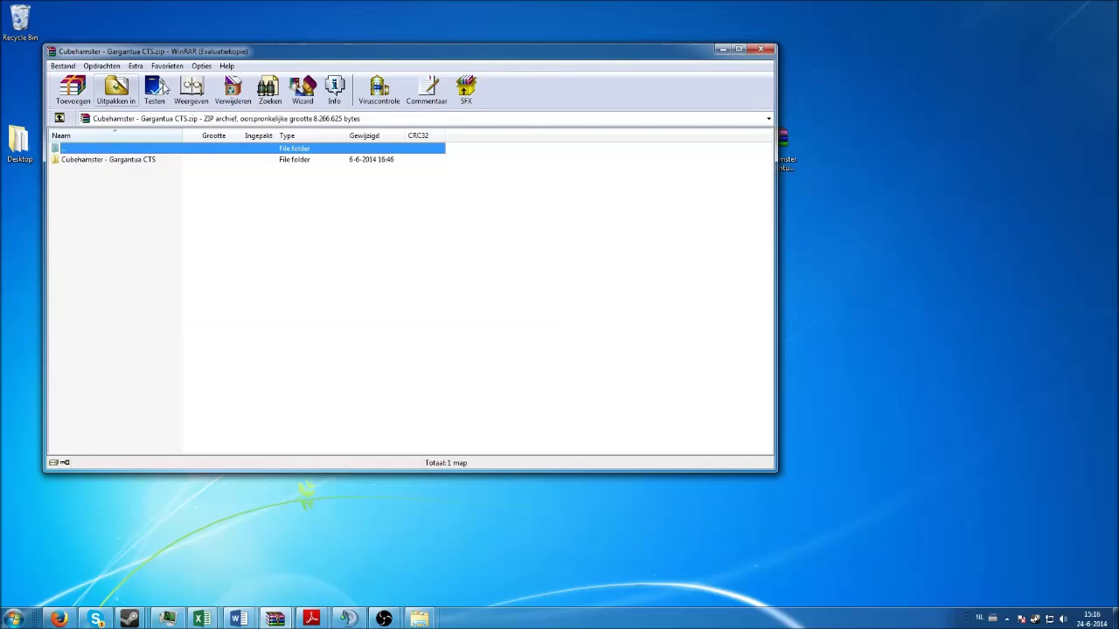
left_click(90, 162)
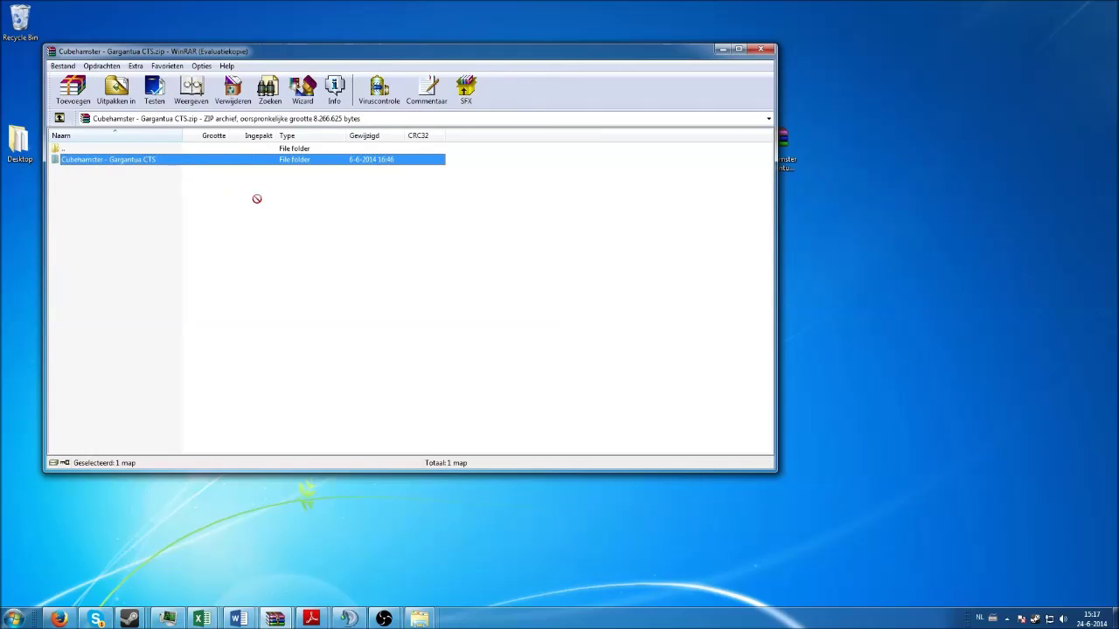
left_click_drag(880, 145, 878, 140)
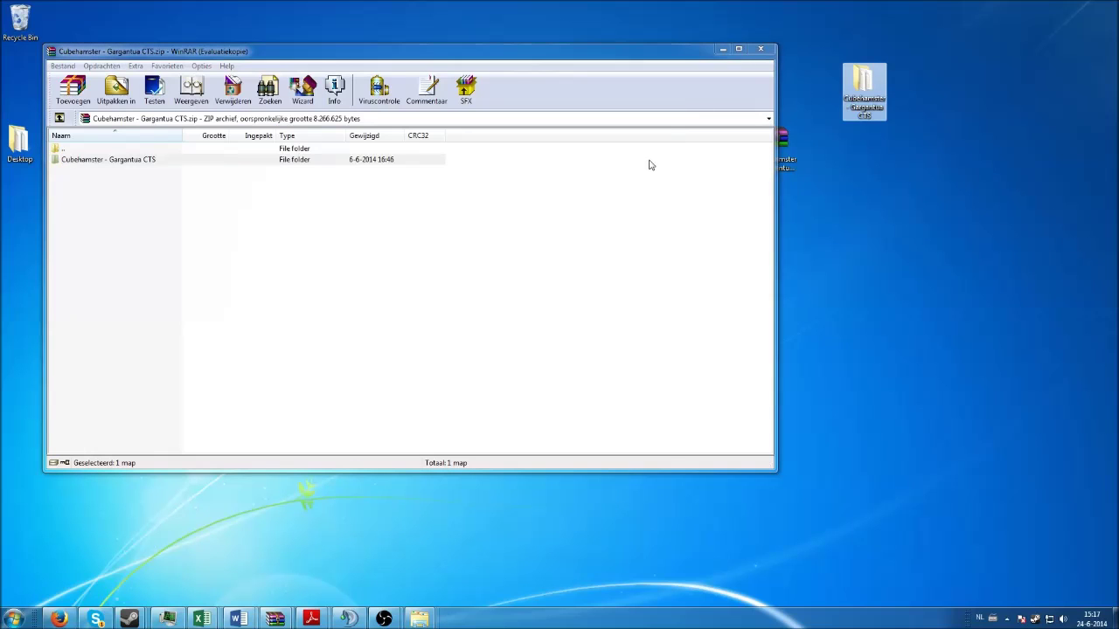
left_click(761, 49)
left_click_drag(860, 80, 856, 147)
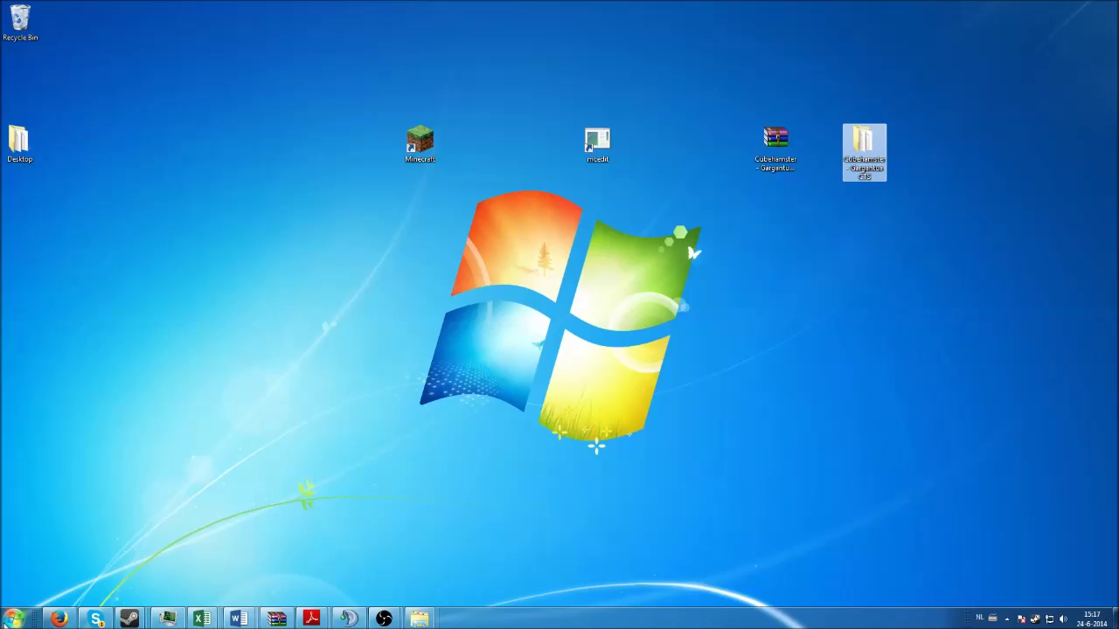
- Open the %appdata% folder through the Windows Run dialog
left_click(16, 619)
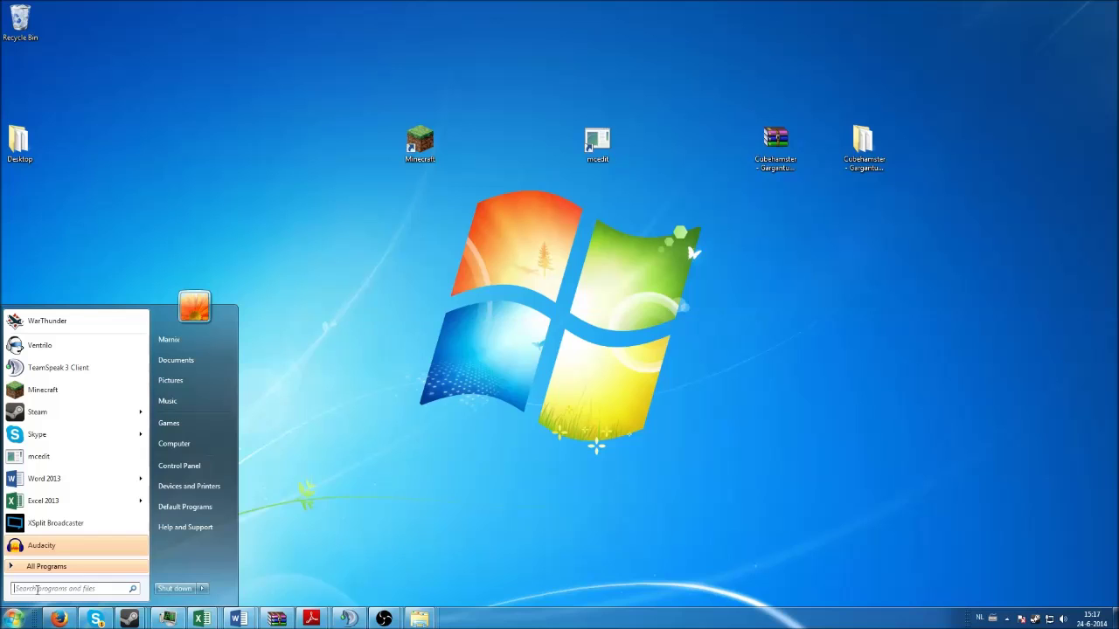
type("run")
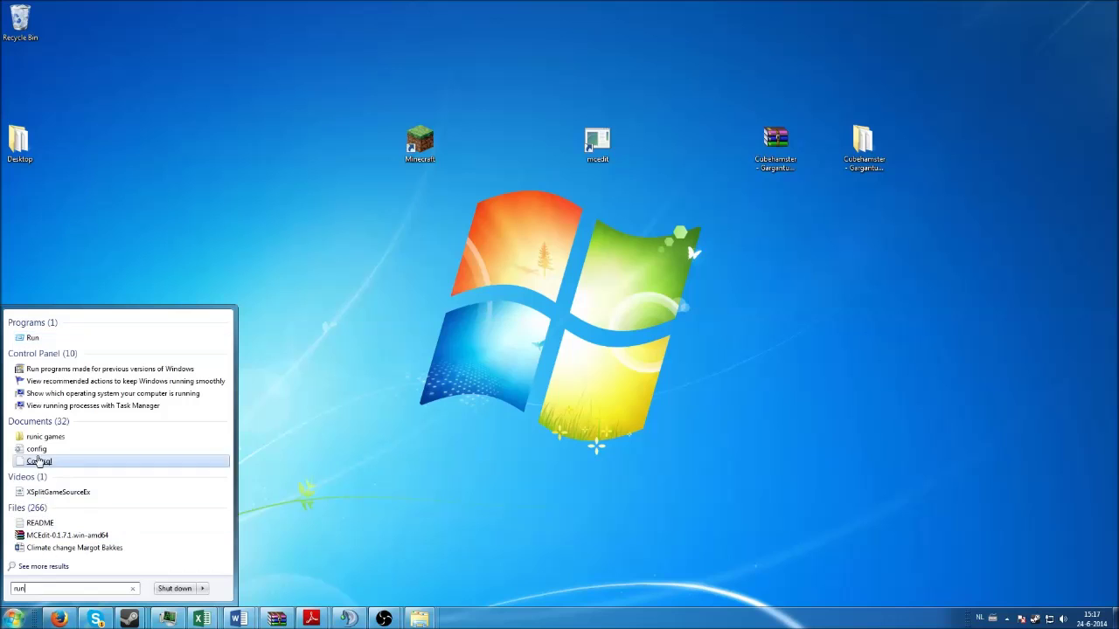
left_click(33, 340)
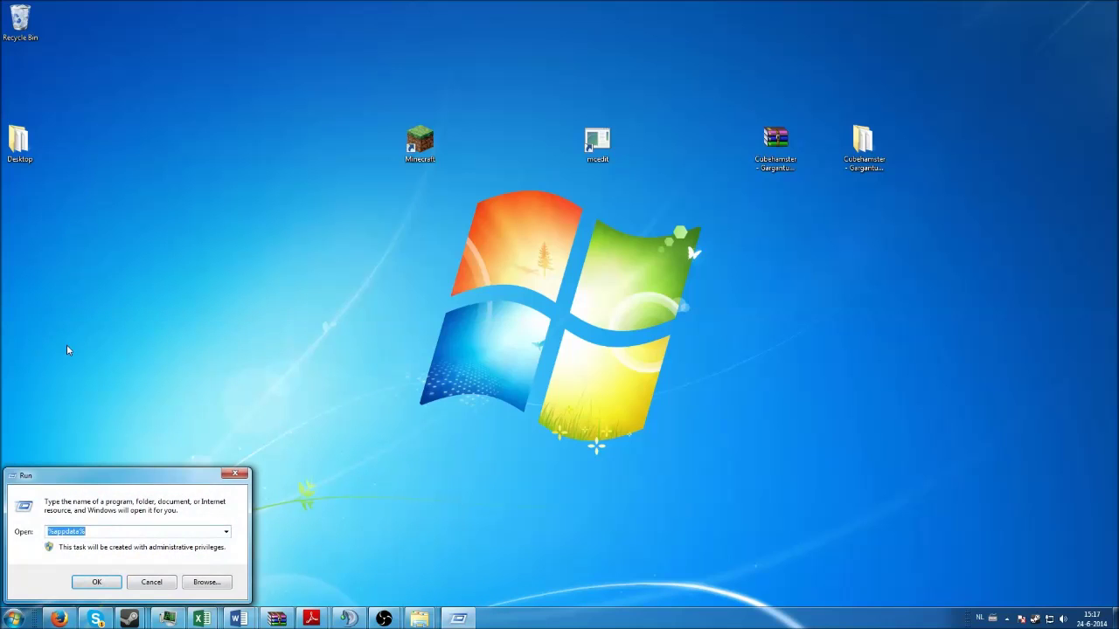
left_click_drag(81, 477, 237, 352)
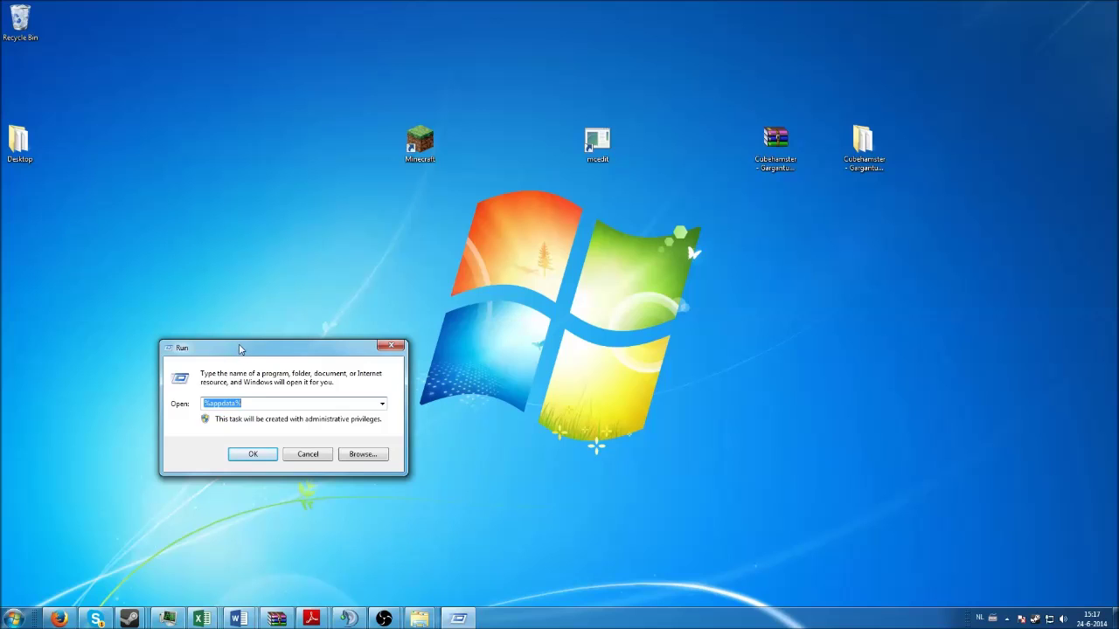
left_click_drag(241, 350, 256, 317)
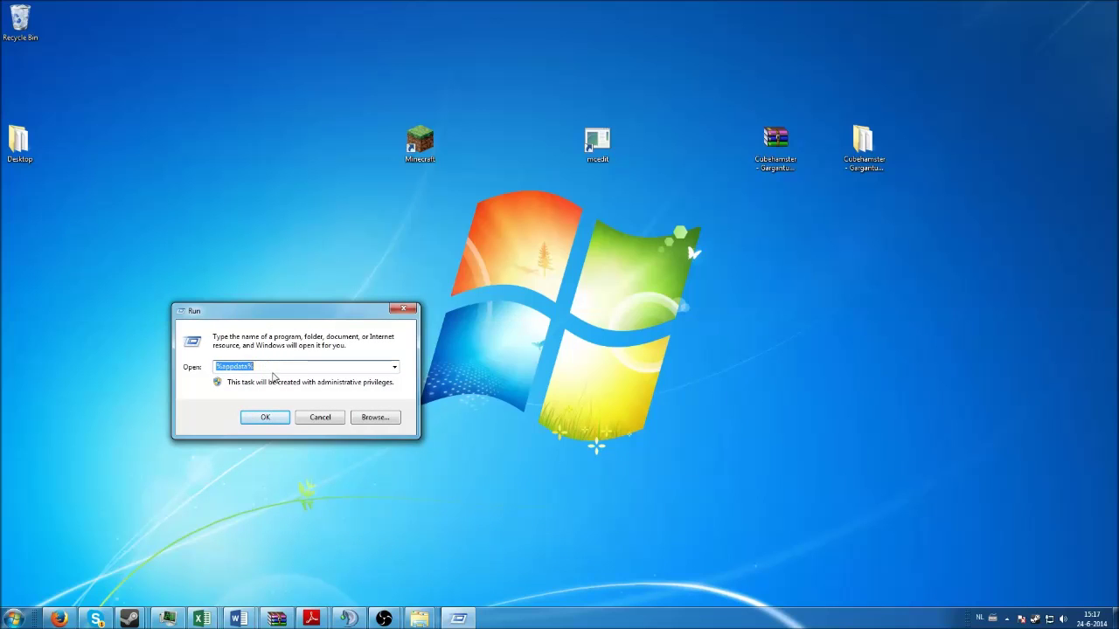
left_click(277, 366)
left_click_drag(281, 366, 195, 367)
left_click(264, 366)
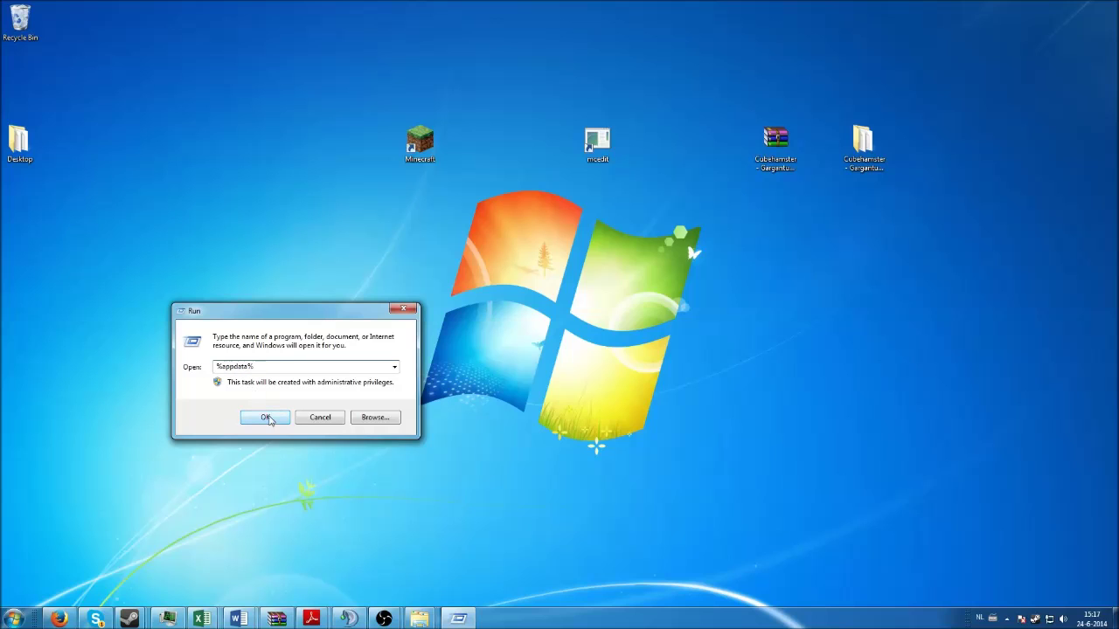
left_click(269, 420)
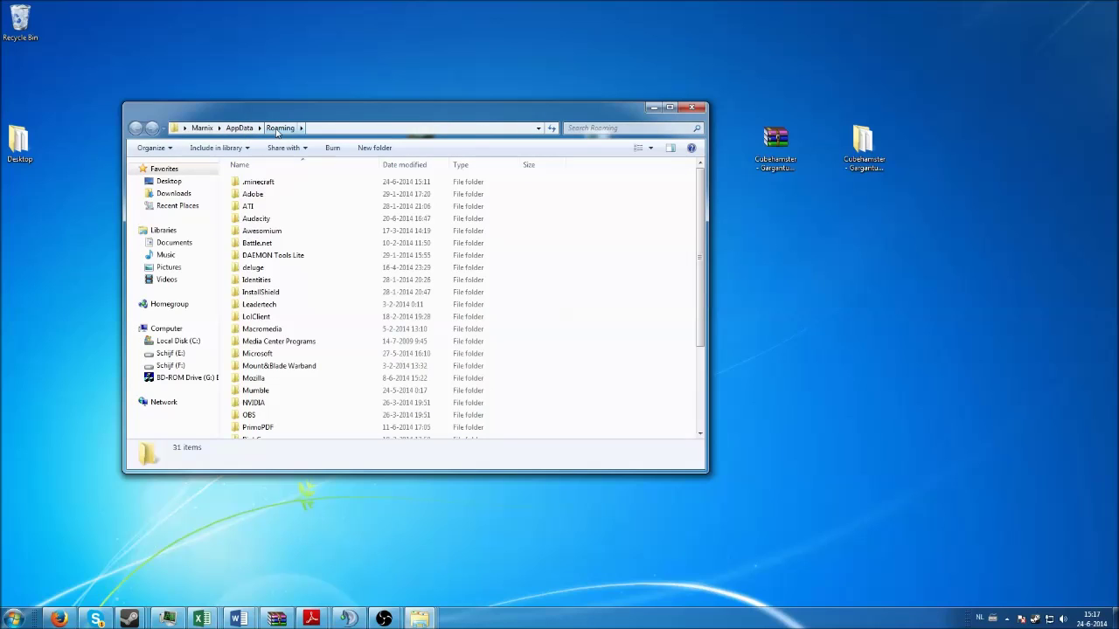
- Go into the .minecraft folder and open its saves folder
left_click(254, 185)
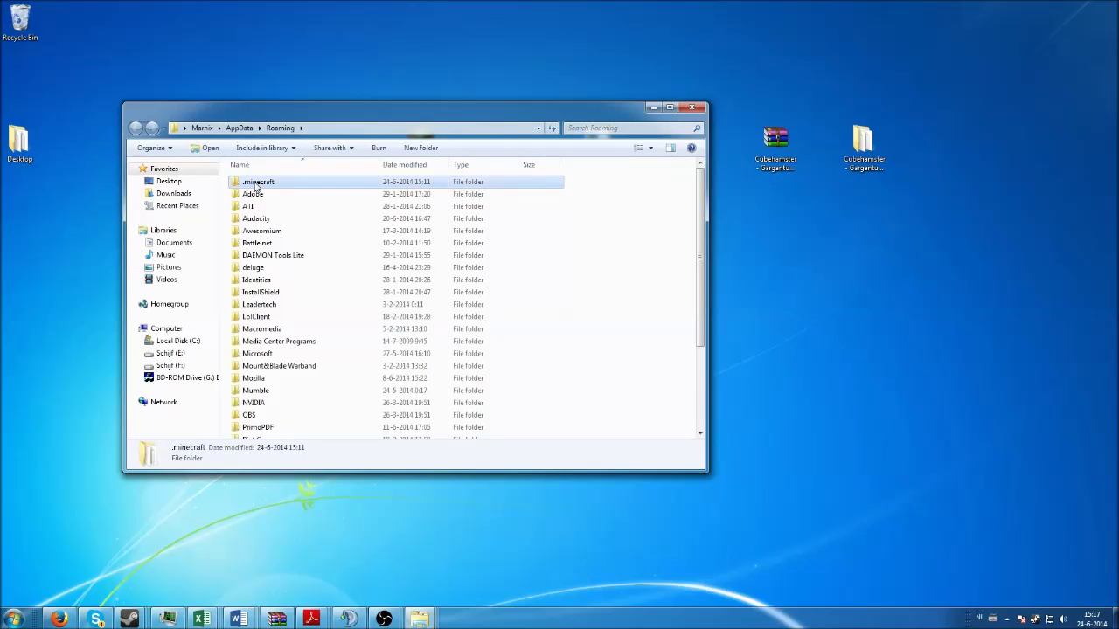
double_click(263, 185)
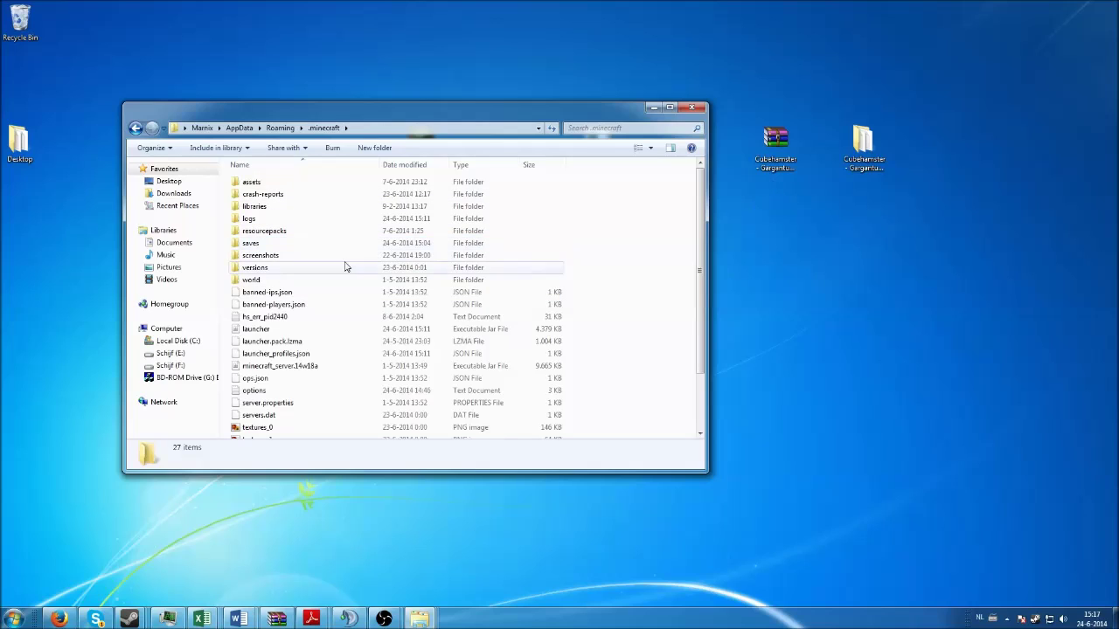
left_click(253, 246)
double_click(253, 246)
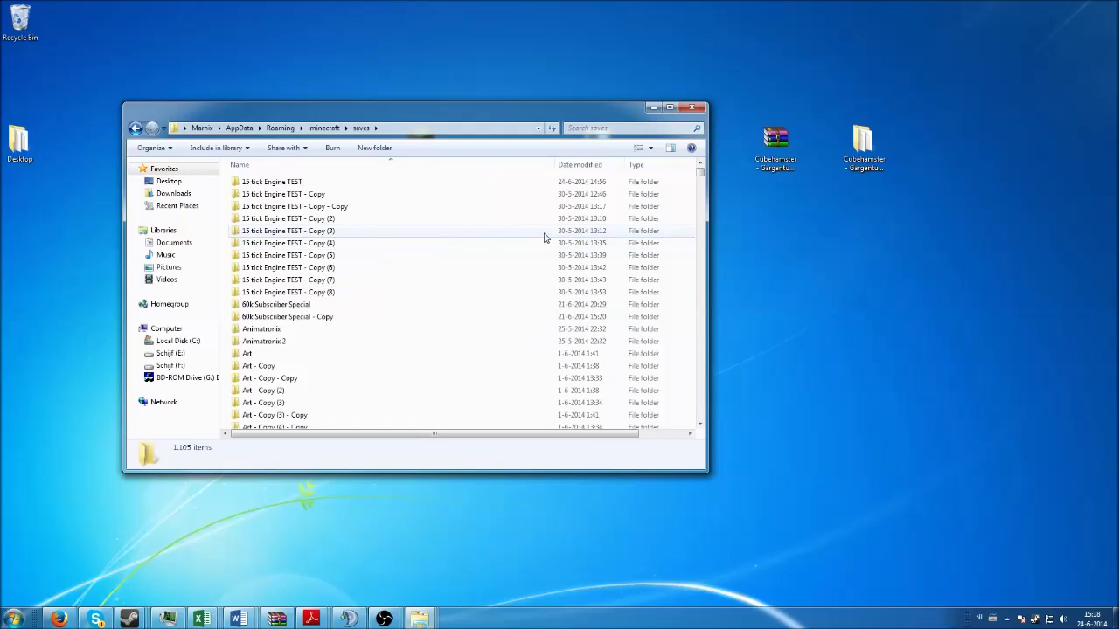
left_click_drag(704, 174, 739, 142)
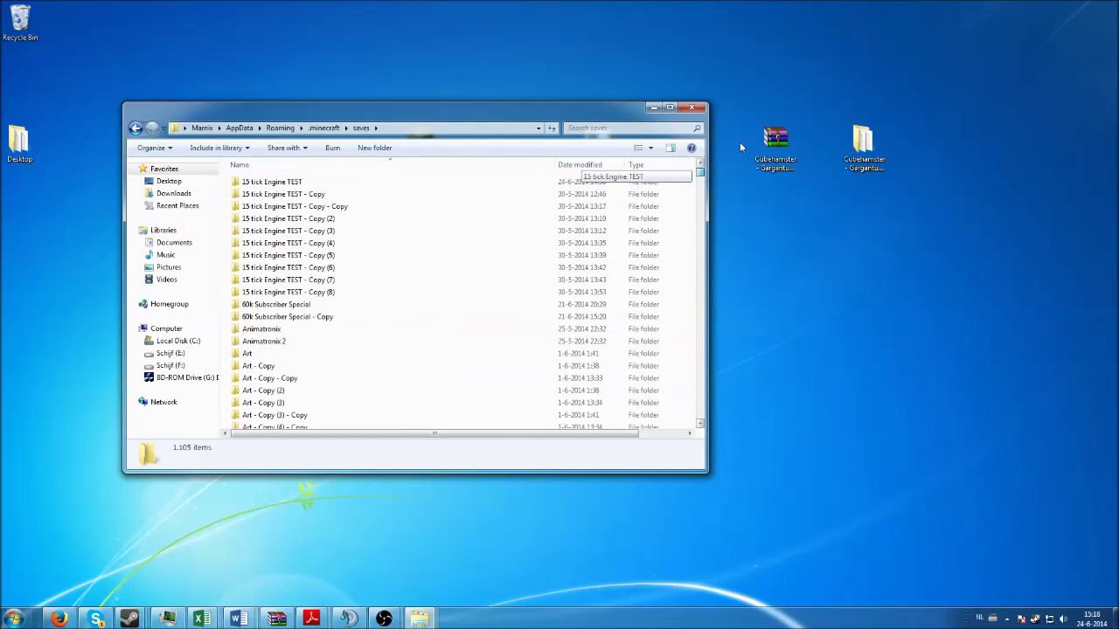
- Rename the extracted Cubehamster - Gargantua CTS folder on the desktop as 00000, move it into saves and minimize the folder window
left_click(858, 140)
right_click(858, 140)
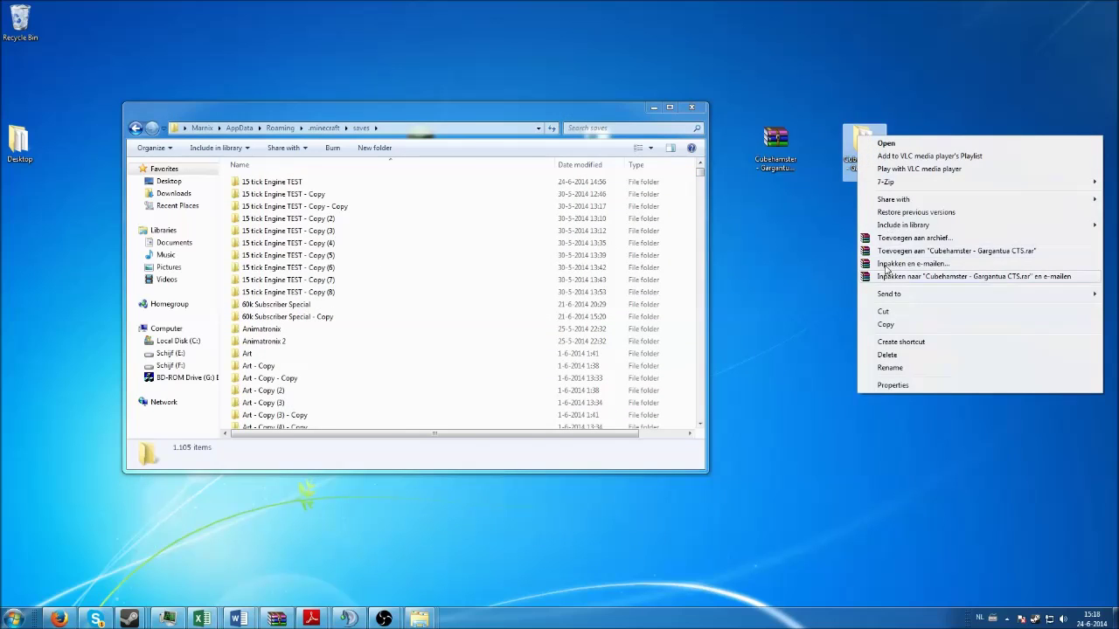
left_click(887, 366)
left_click_drag(881, 179, 847, 157)
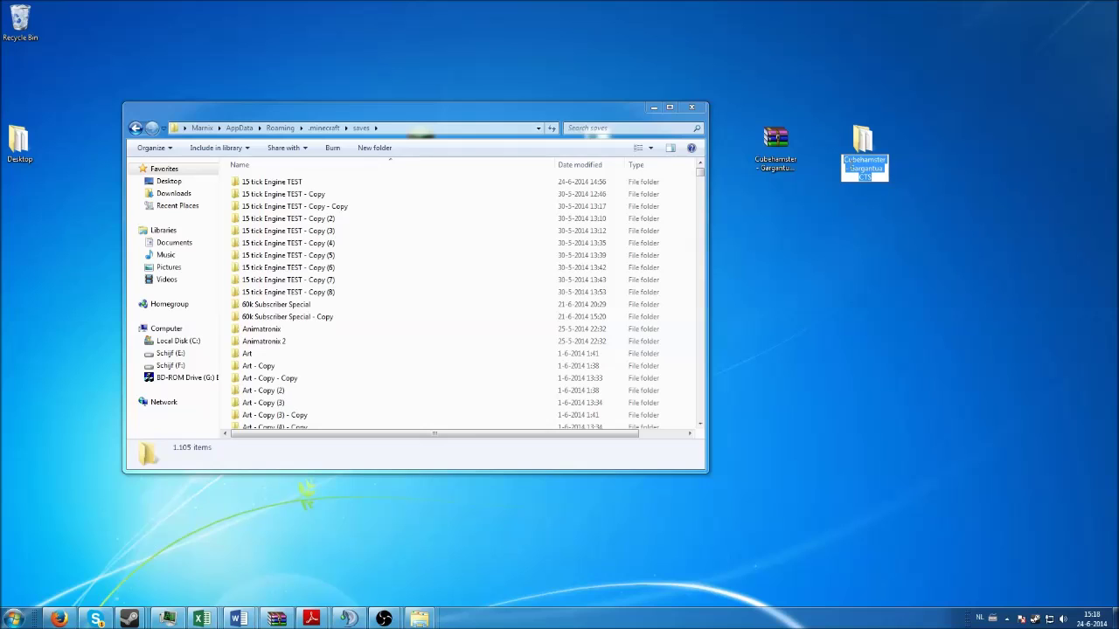
type("00000")
key("Return")
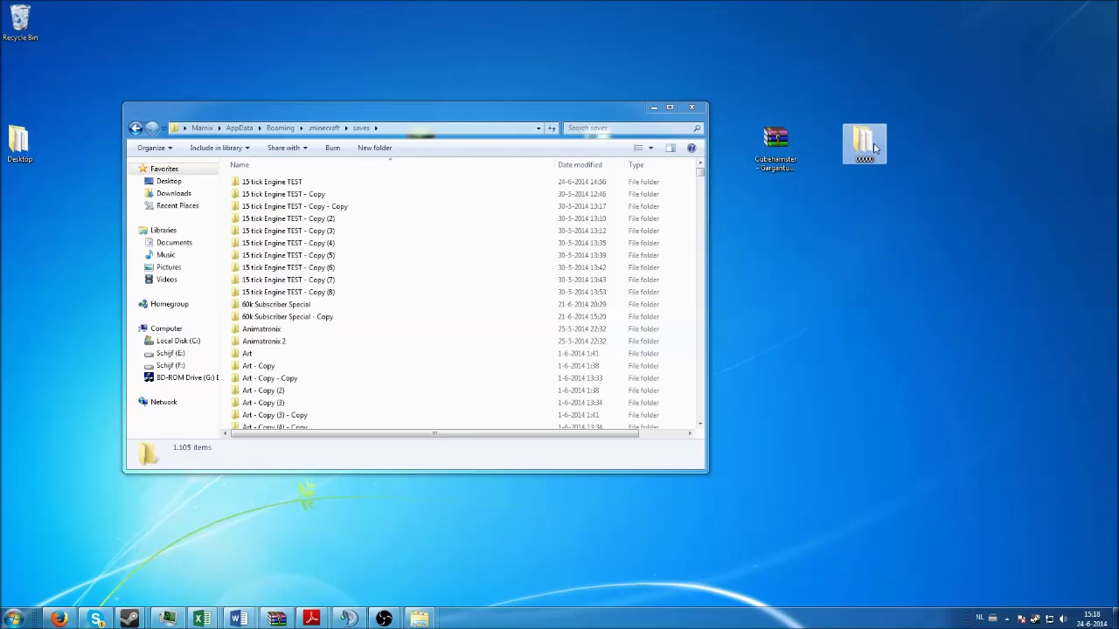
left_click_drag(874, 149, 695, 194)
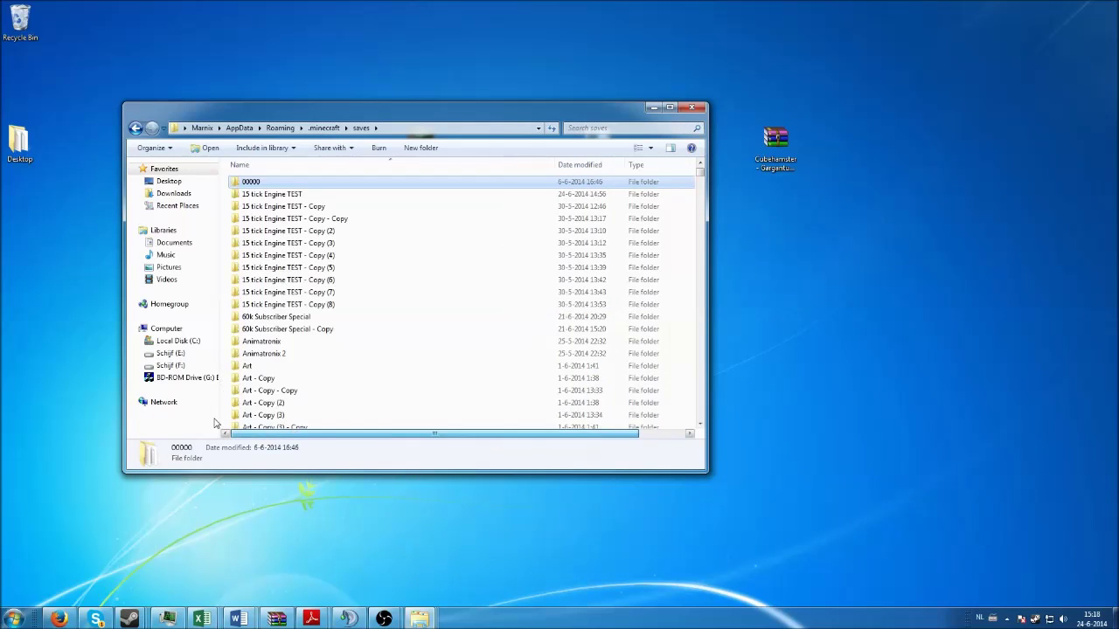
left_click(652, 108)
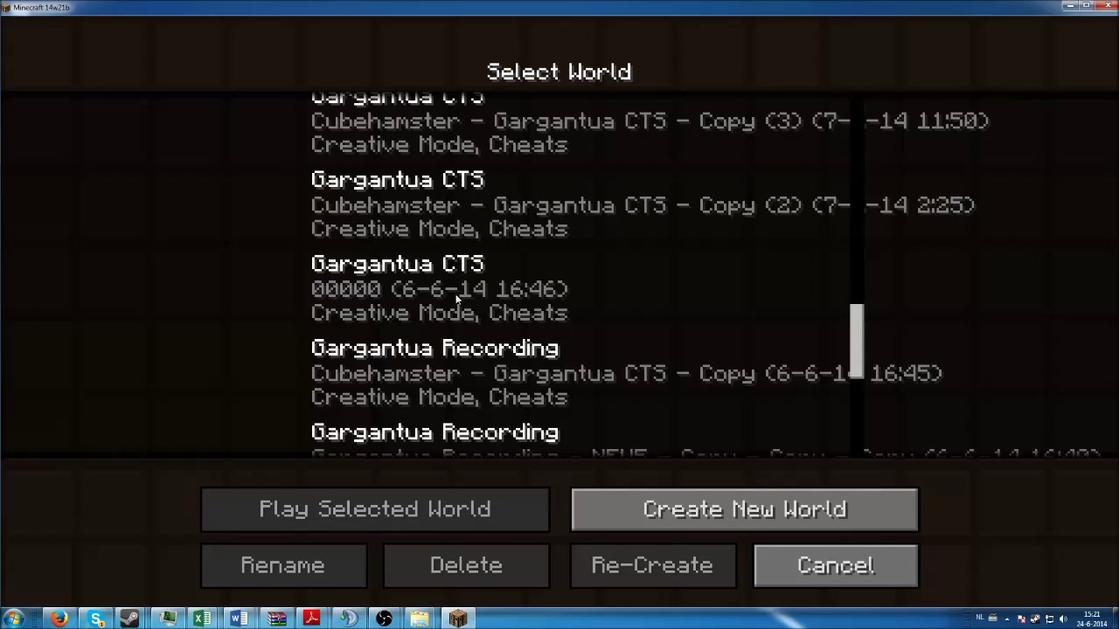
- Play the Gargantua CTS world stored in folder 00000 in Minecraft 14w21b
left_click(406, 294)
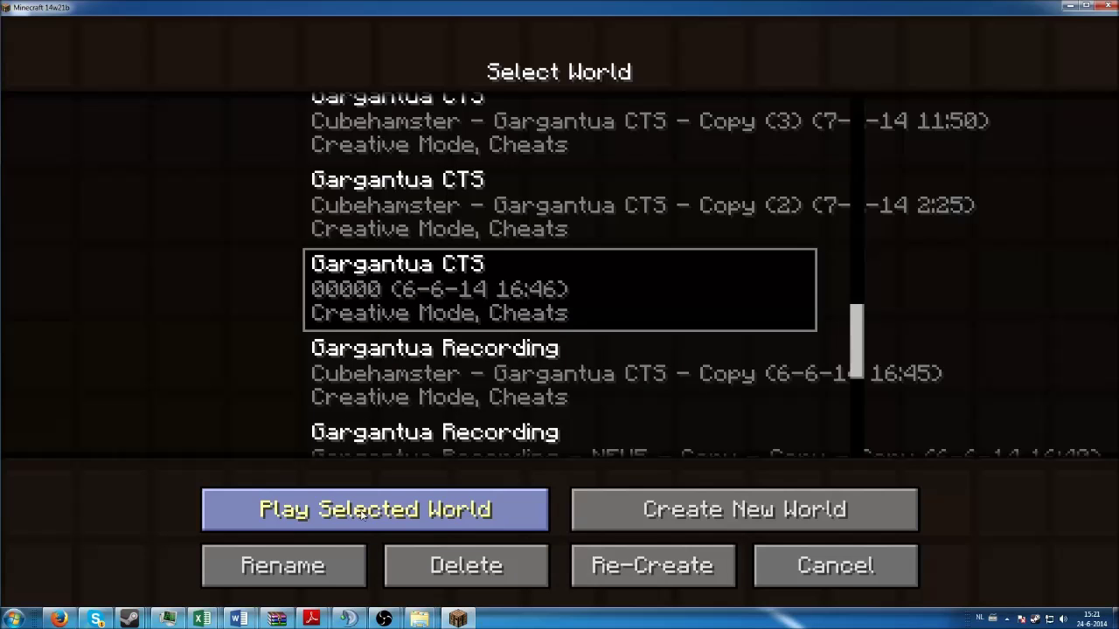
left_click(358, 513)
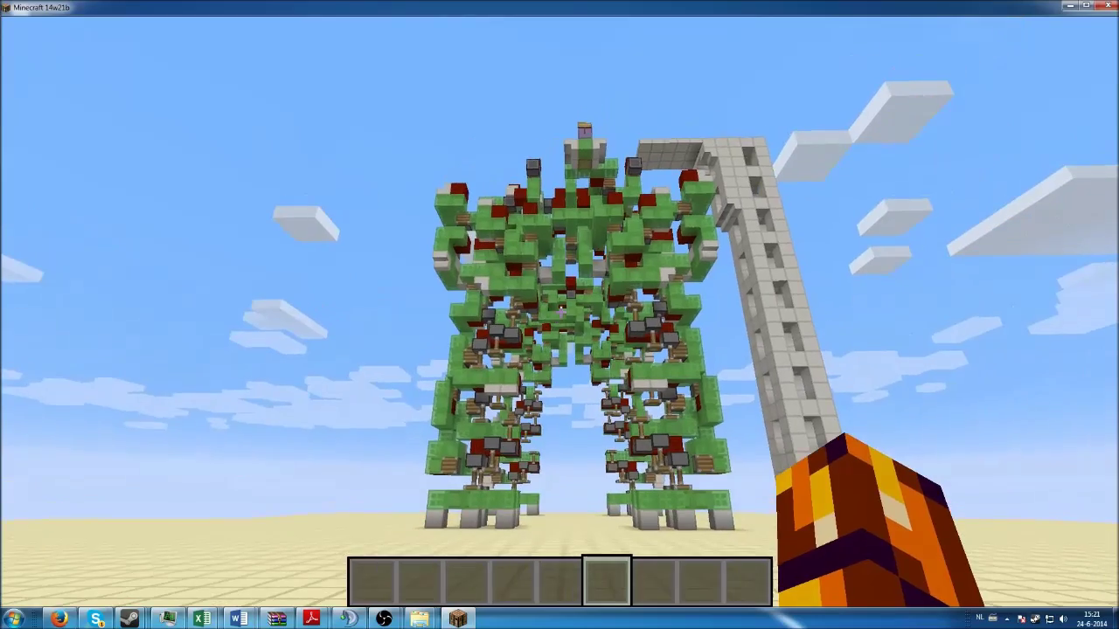
- Fly up around the Gargantua machine to examine its legs, side, access tower and cockpit, ending with a distant overall view
key("w")
key("d")
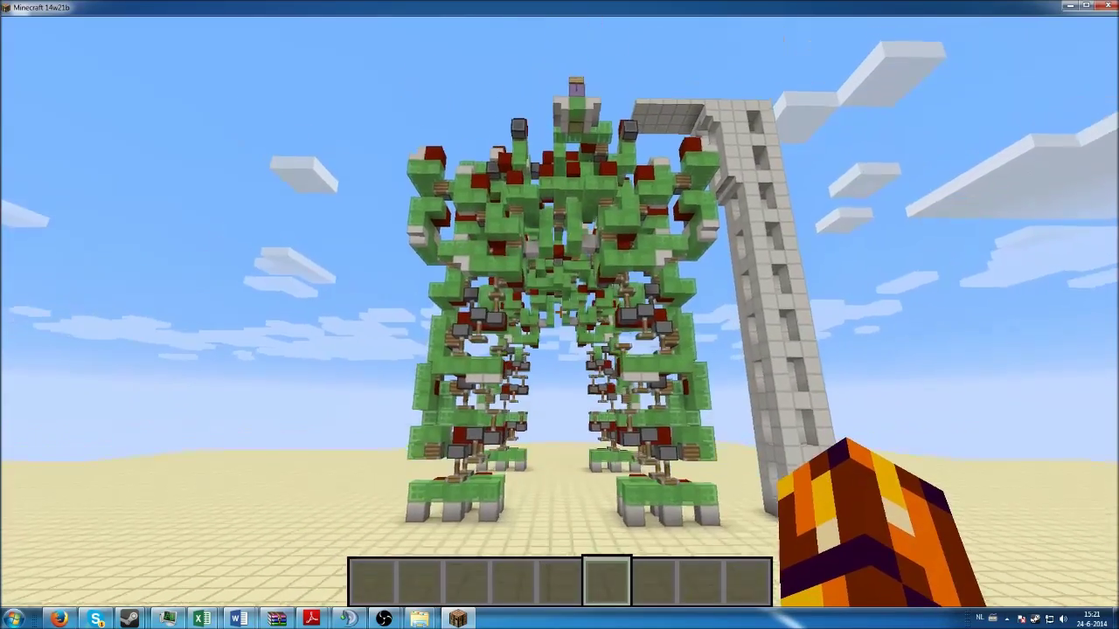
key("space")
key("space")
key("d")
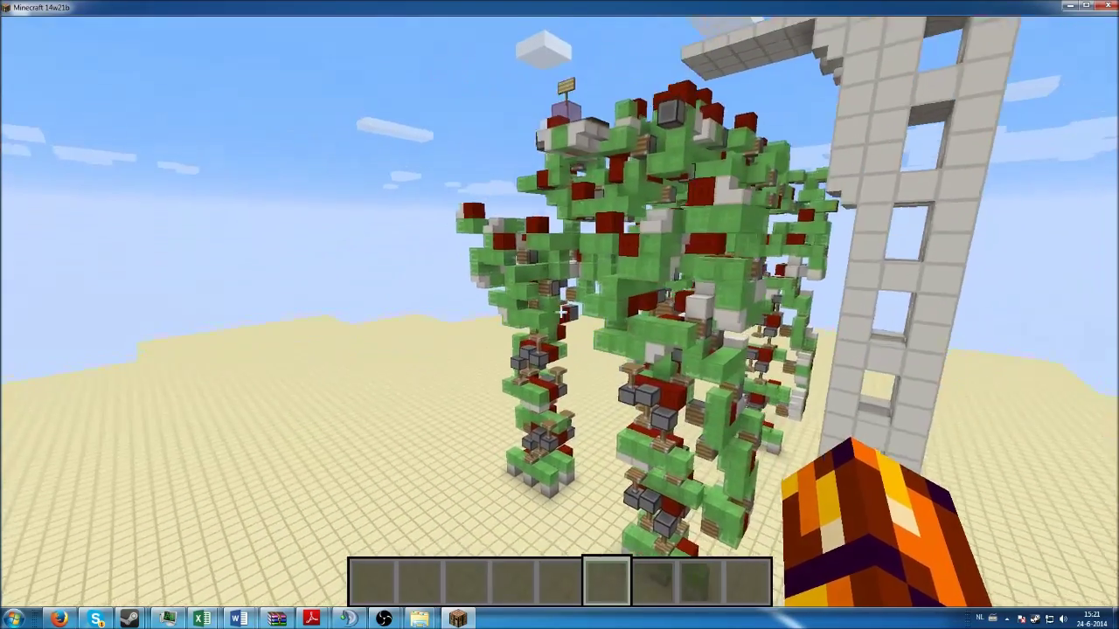
key("w")
key("d")
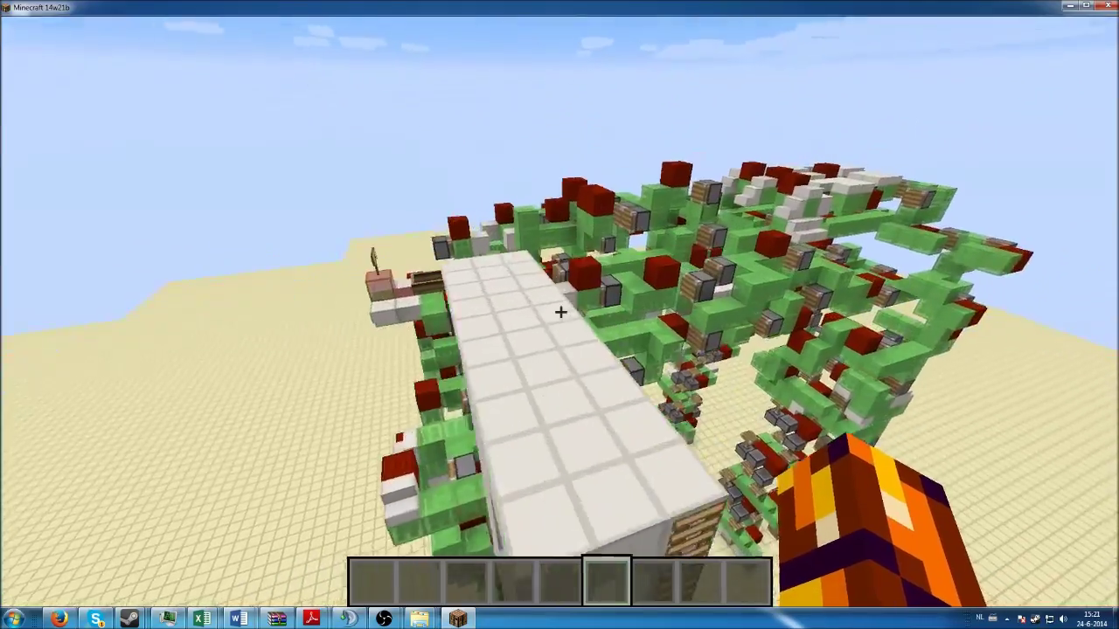
key("space")
key("w")
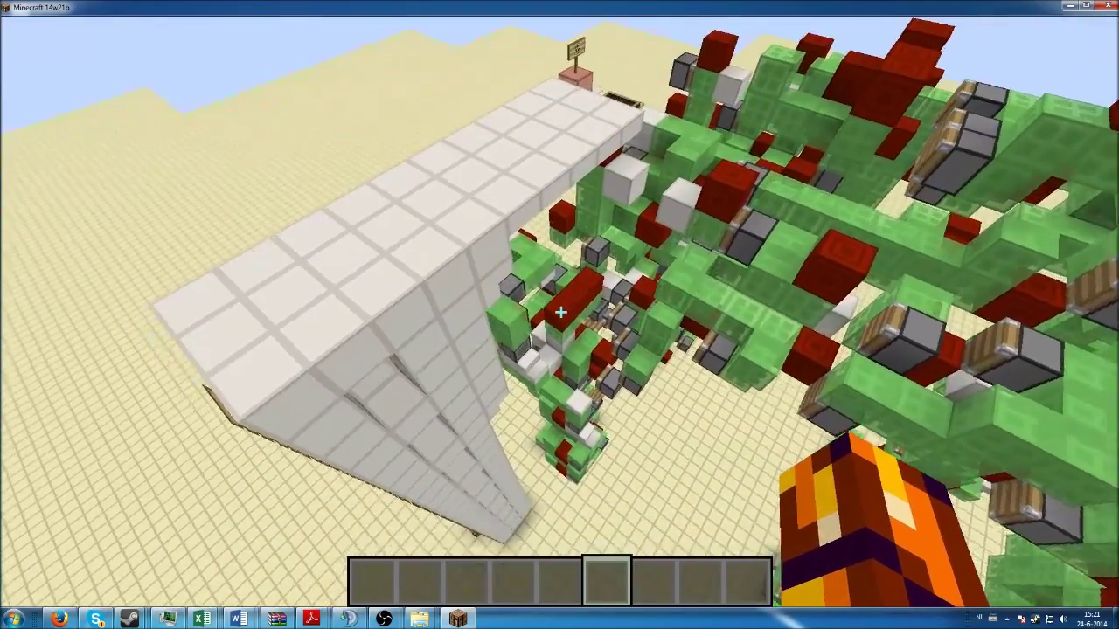
key("s")
key("a")
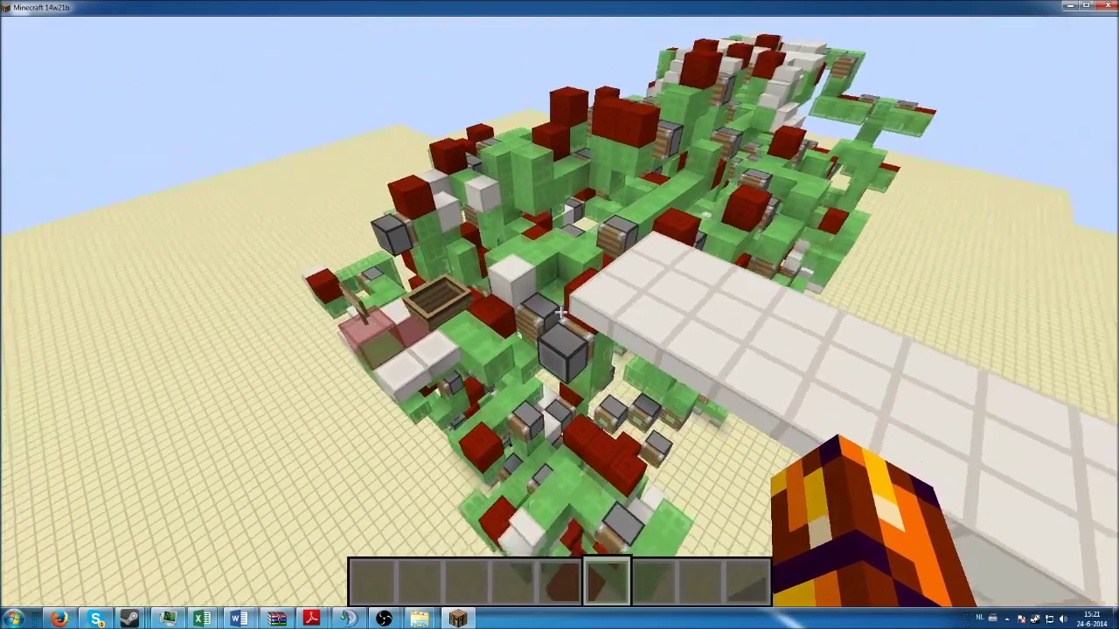
key("s")
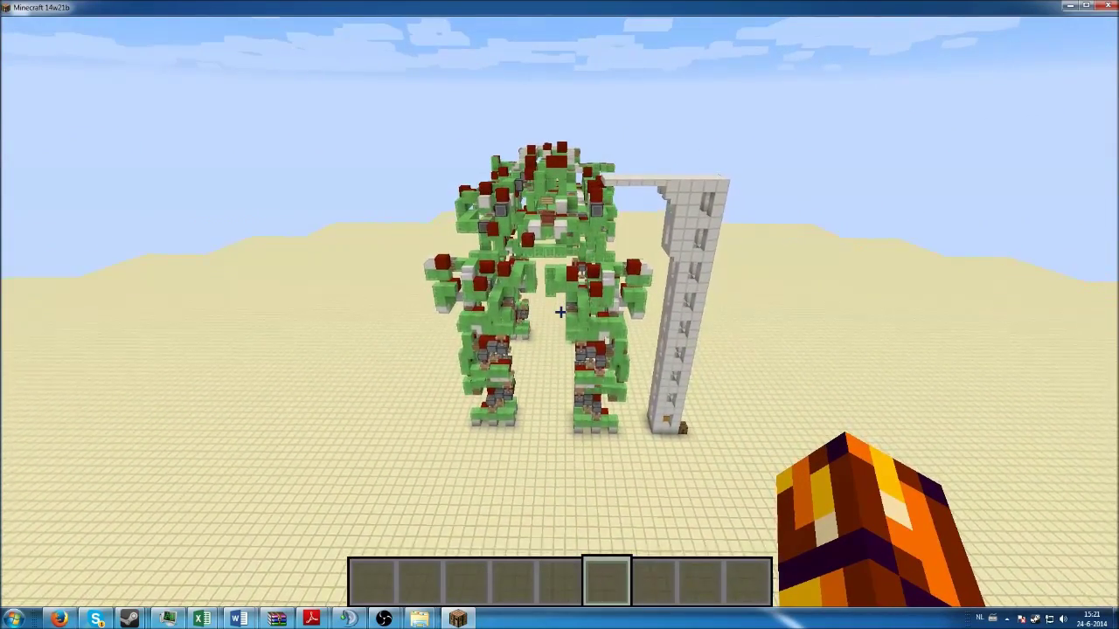
- Fly over the Gargantua machine to examine its top from both ends, then view it with the access tower from the ground side
key("w")
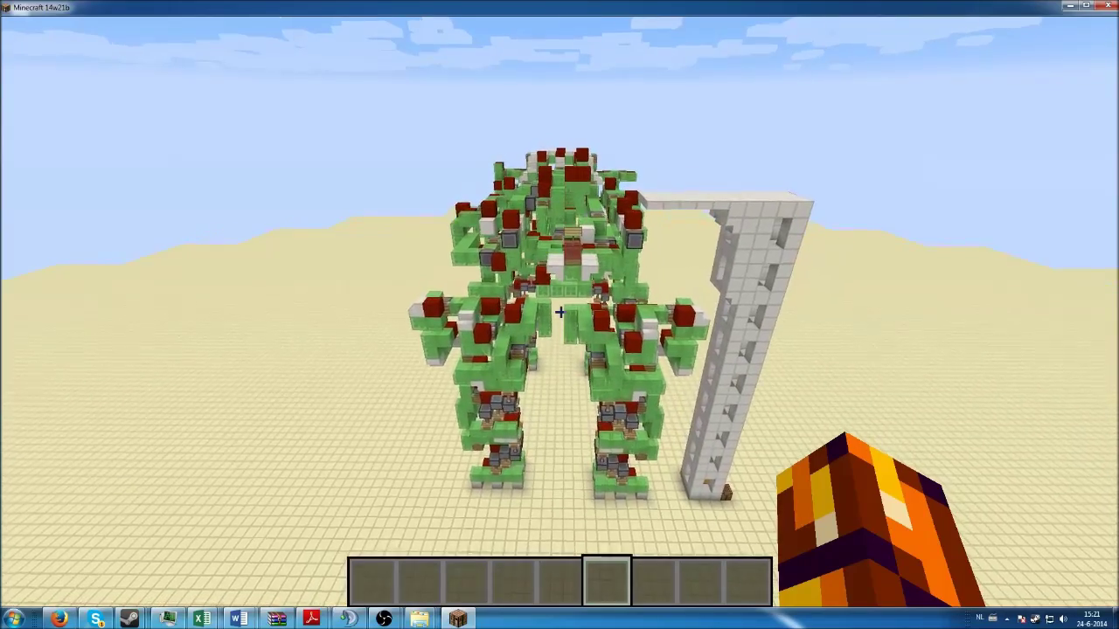
key("w")
key("space")
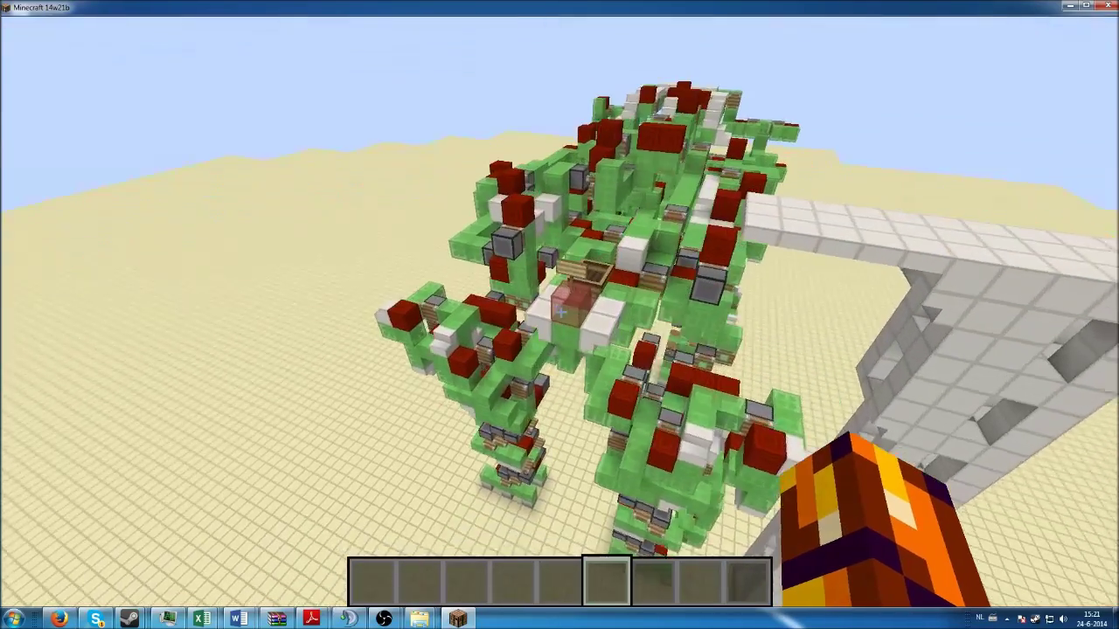
key("space")
key("d")
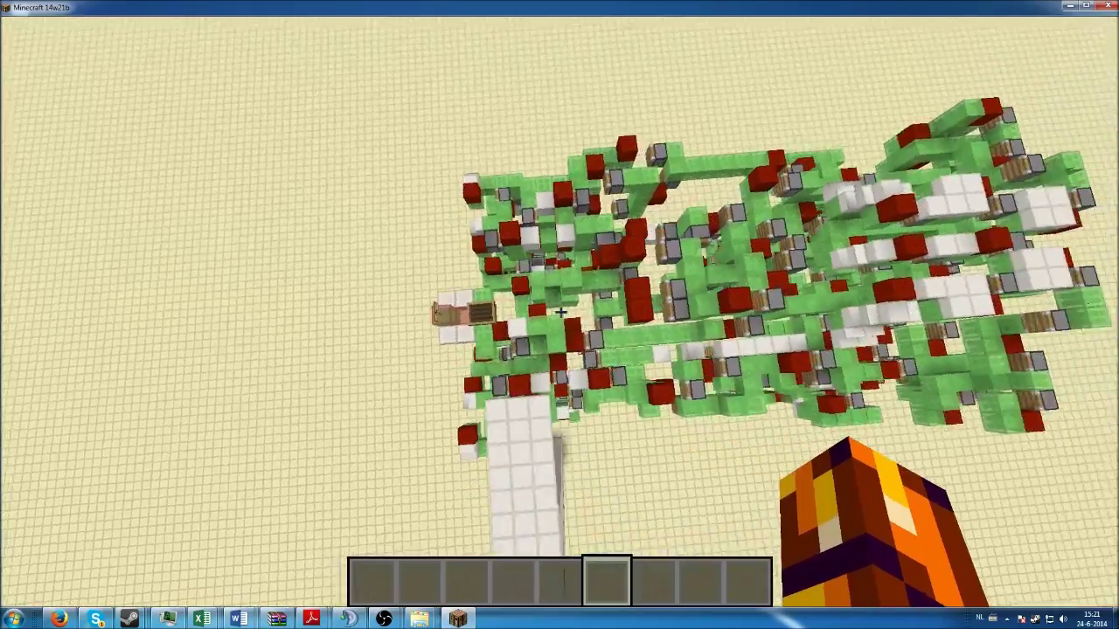
key("s")
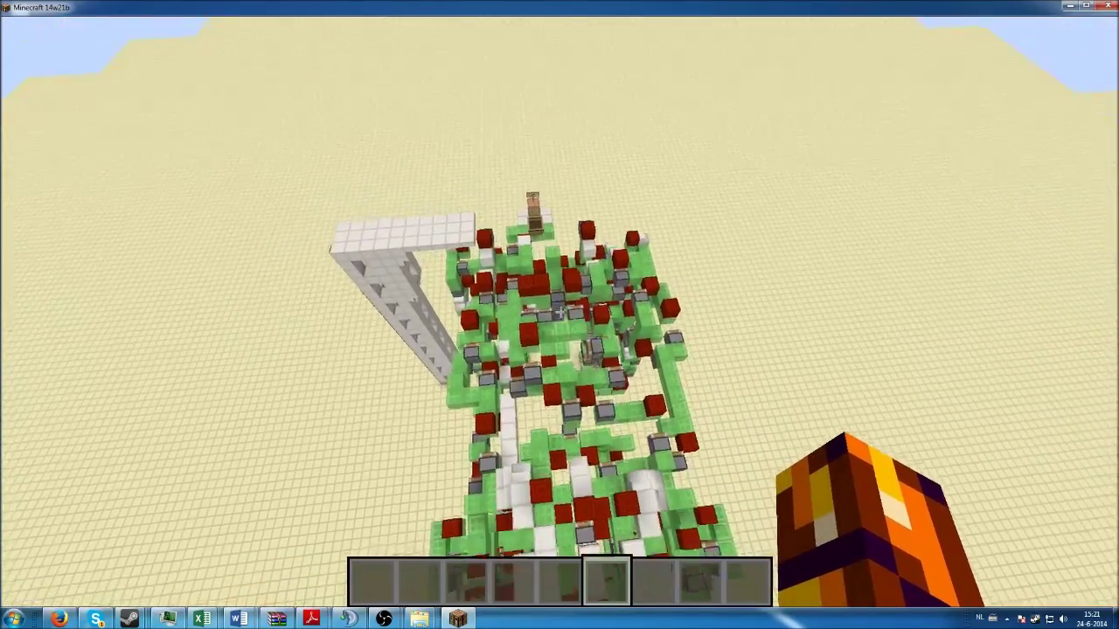
key("w")
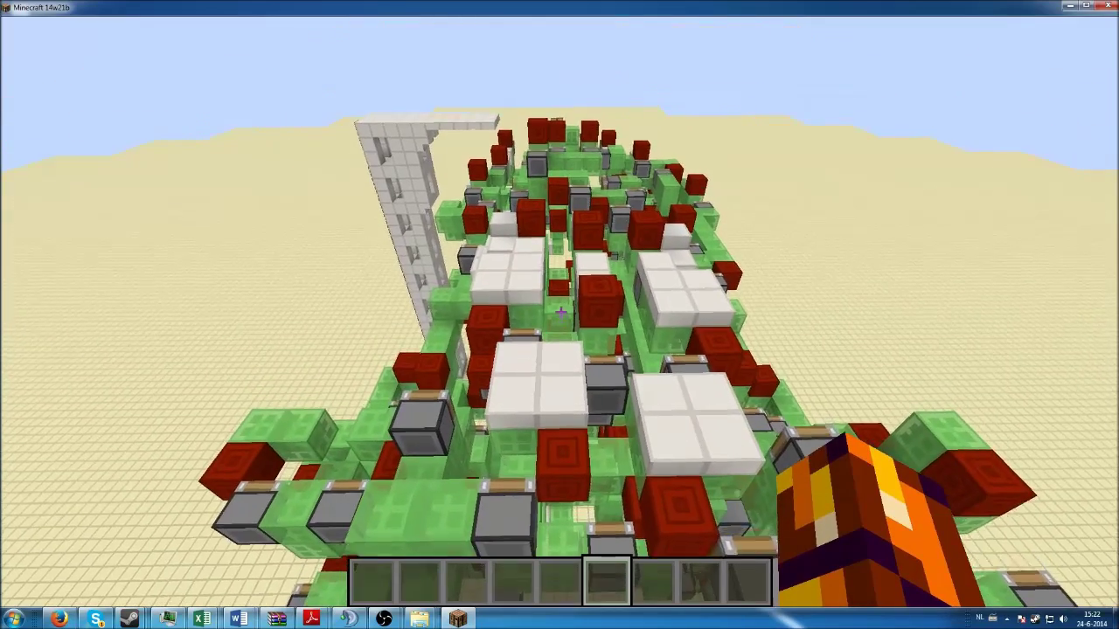
key("w")
key("w")
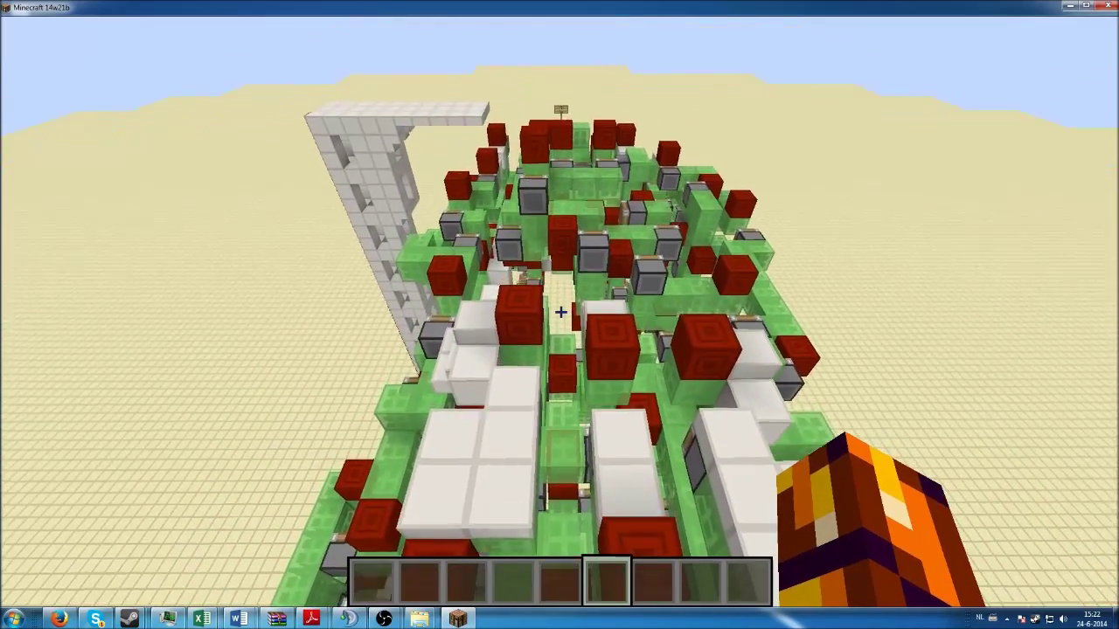
key("w")
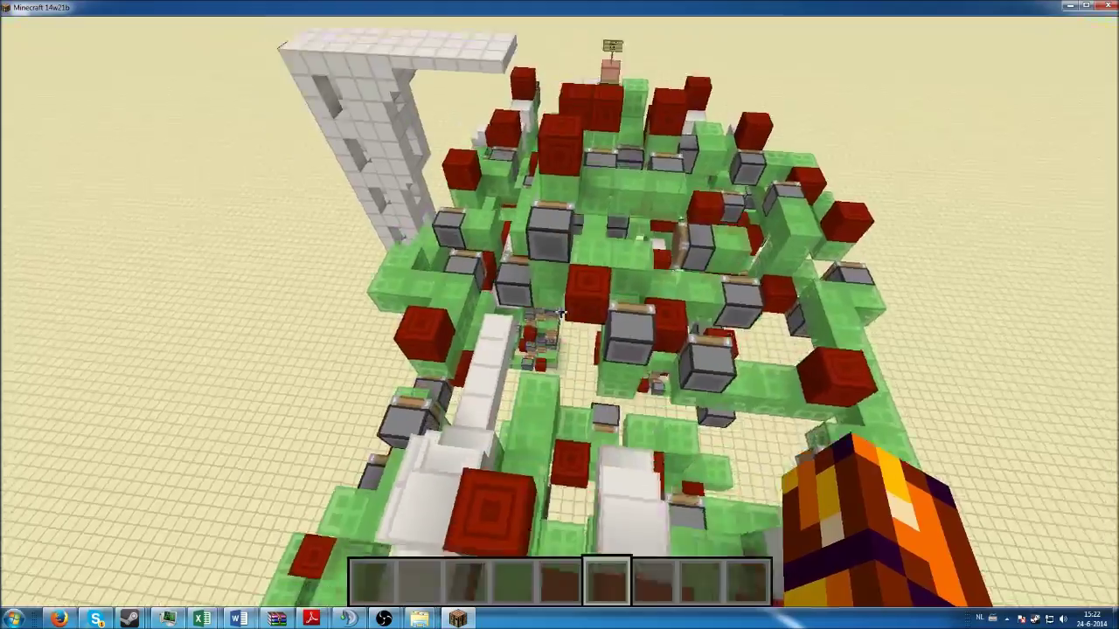
key("s")
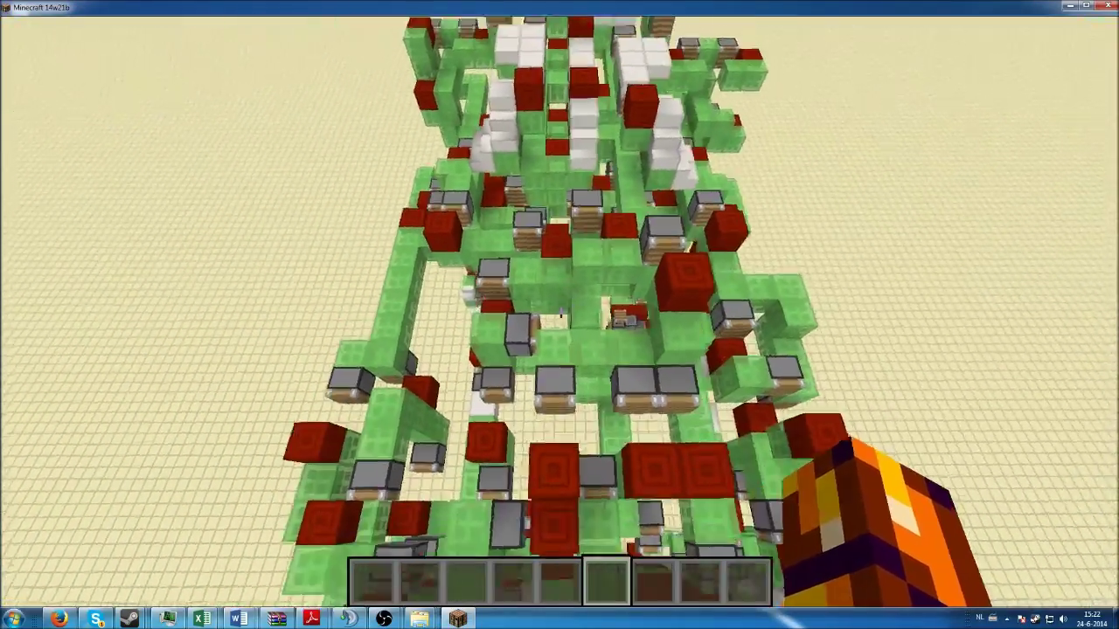
key("w")
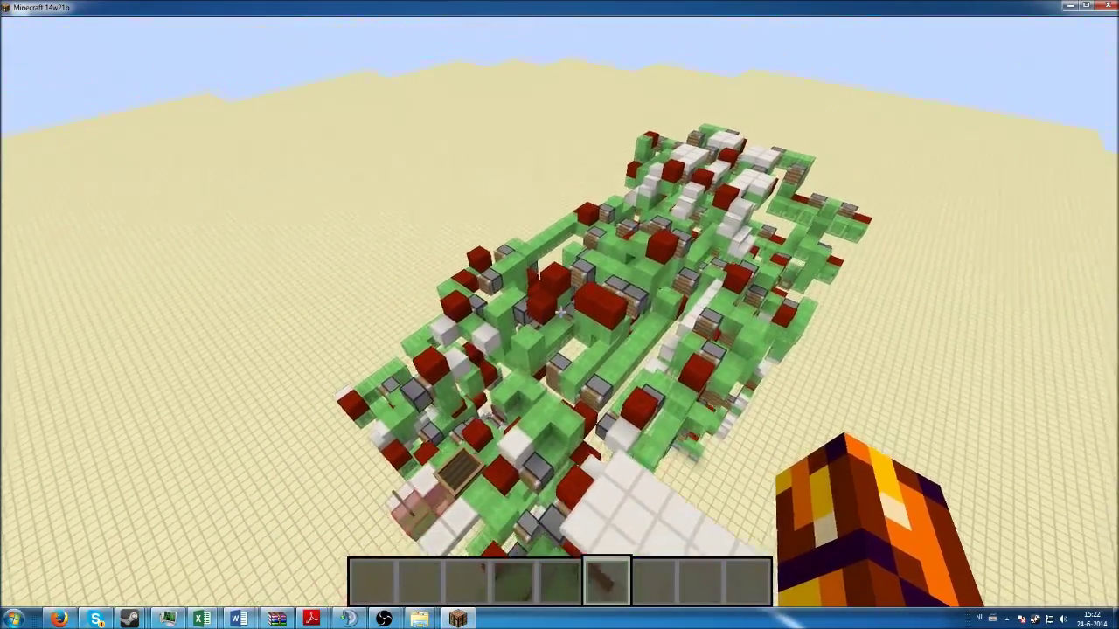
key("s")
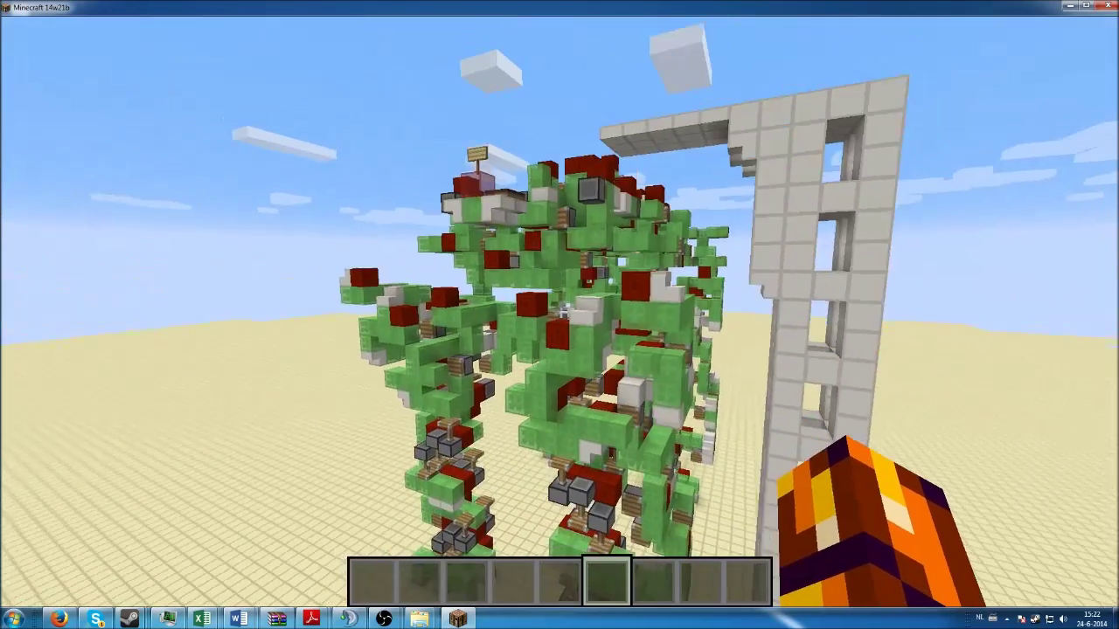
key("s")
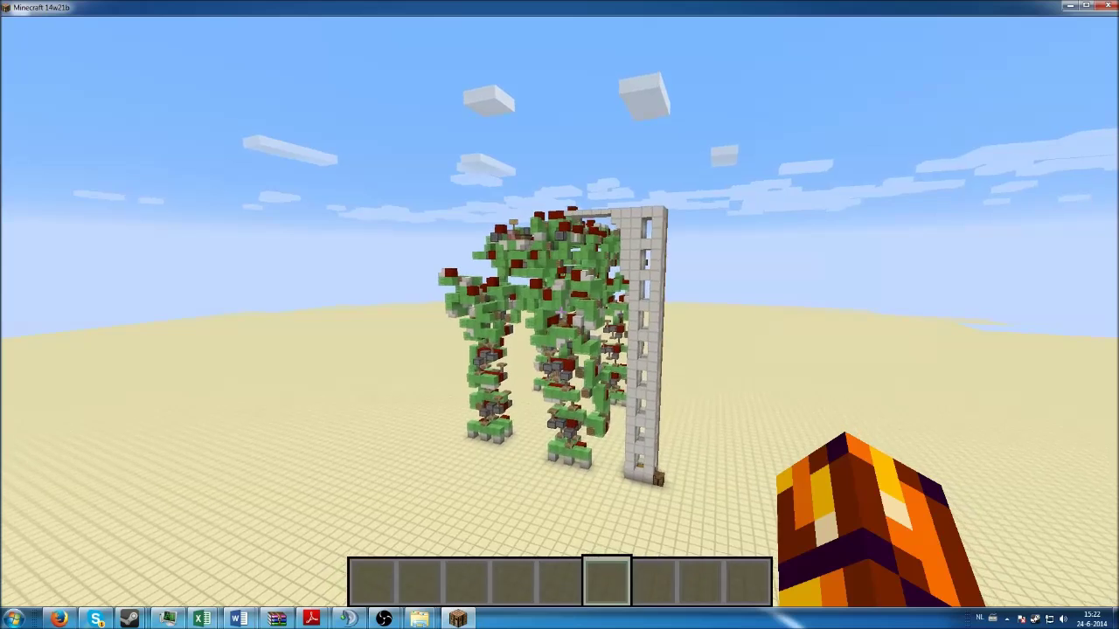
key("w")
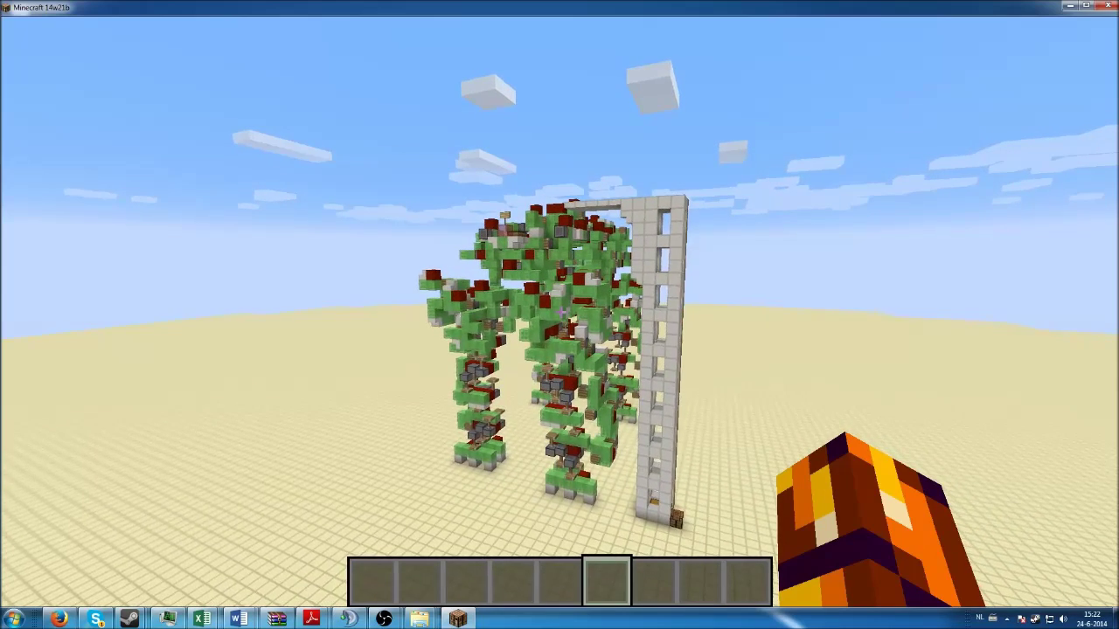